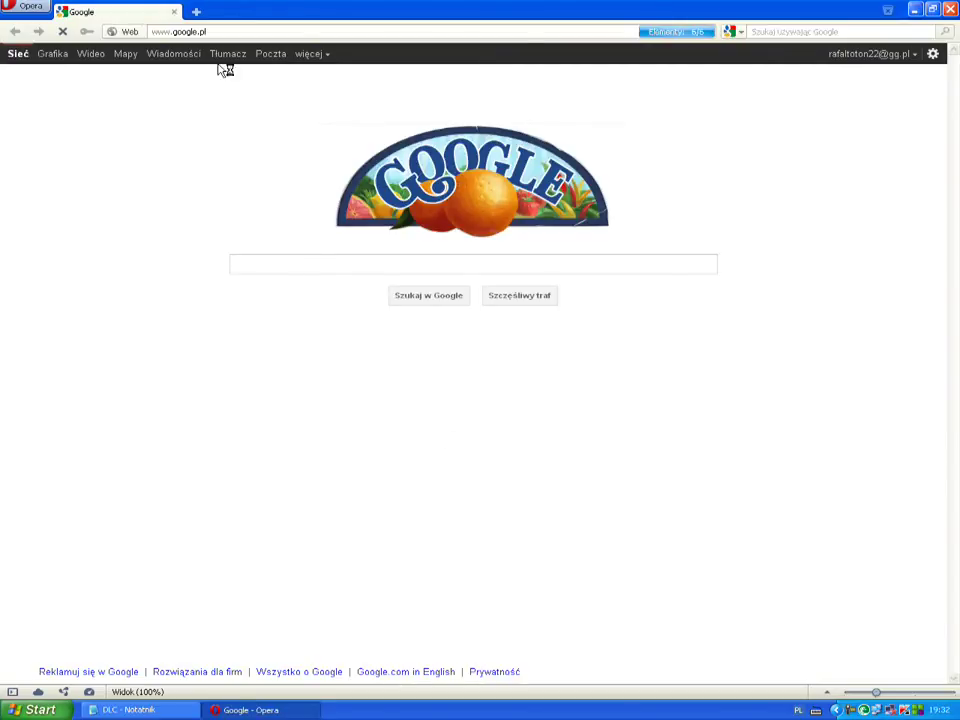
pyautogui.click(172, 13)
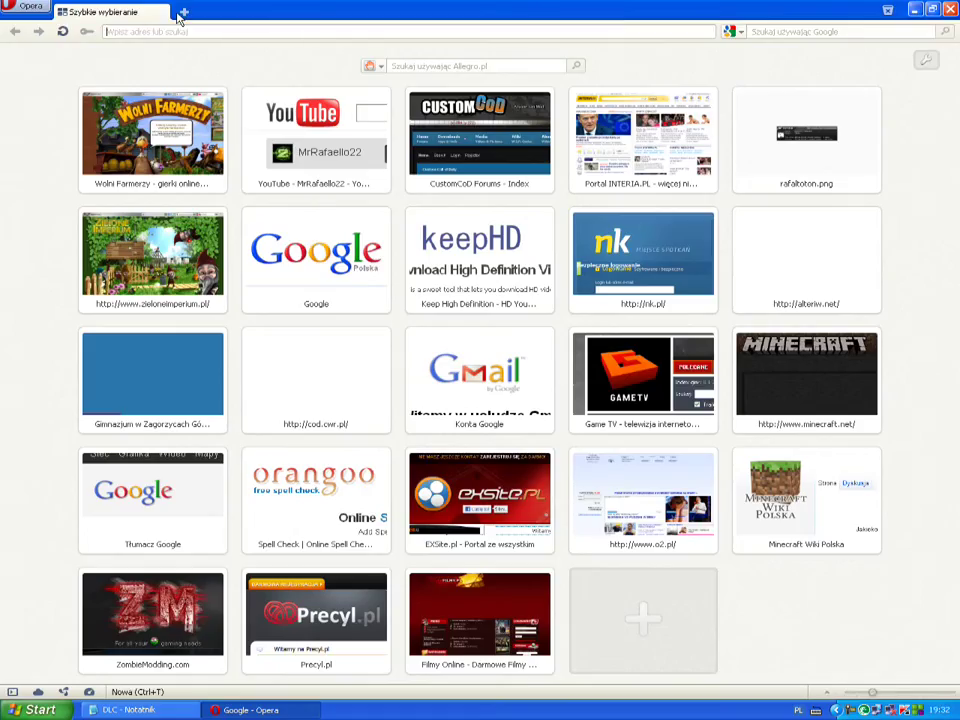
pyautogui.write('http://www.megaupload.com/?d=N02NBV1M')
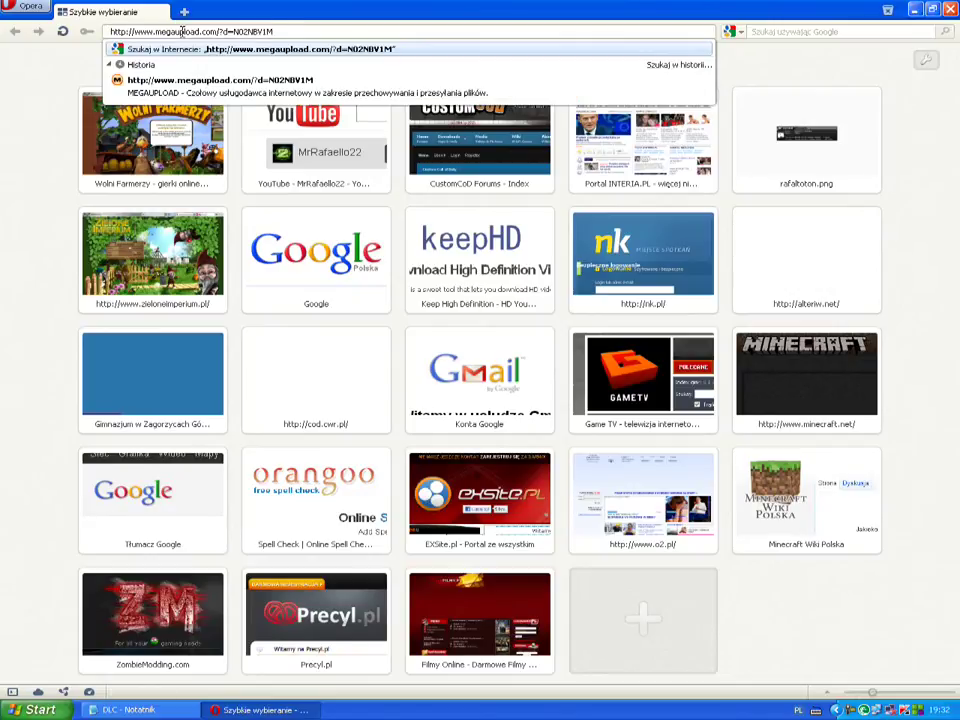
pyautogui.press('Return')
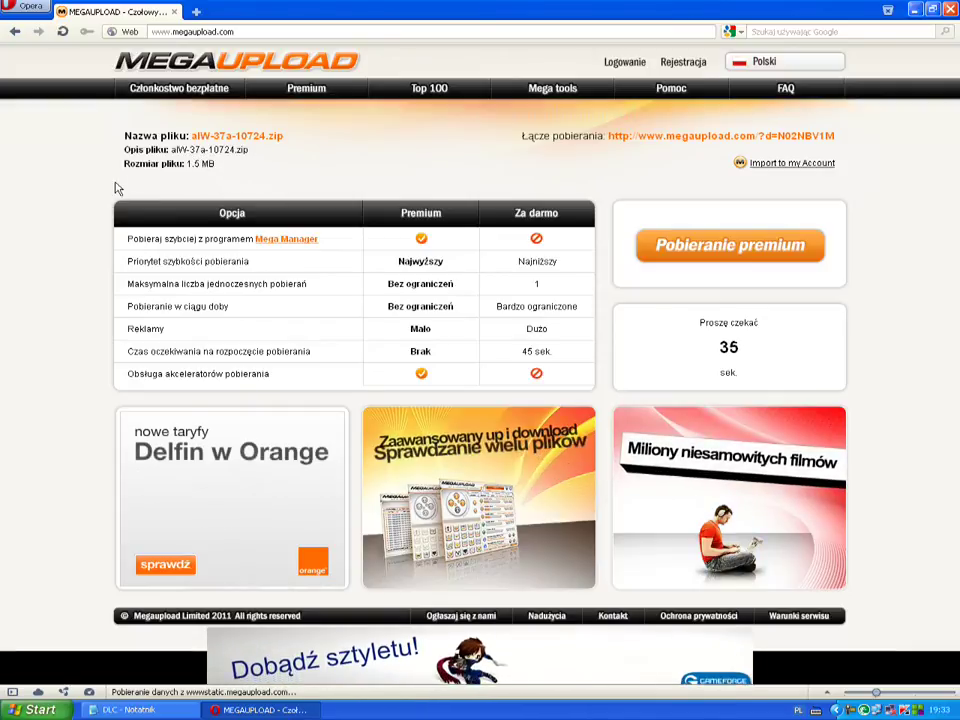
pyautogui.click(173, 12)
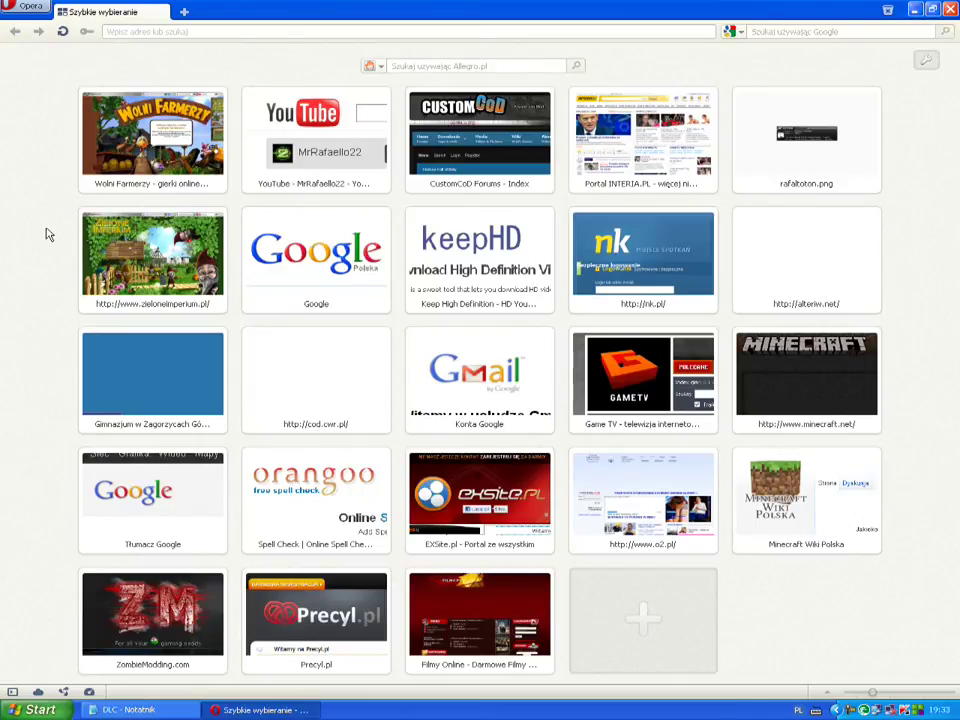
# Load the AlterIWNet DLCs Repository torrent address copied from the DLC note in Opera, and cancel the download.
pyautogui.click(128, 709)
pyautogui.moveTo(680, 131); pyautogui.dragTo(140, 127)
pyautogui.hotkey('ctrl', 'c')
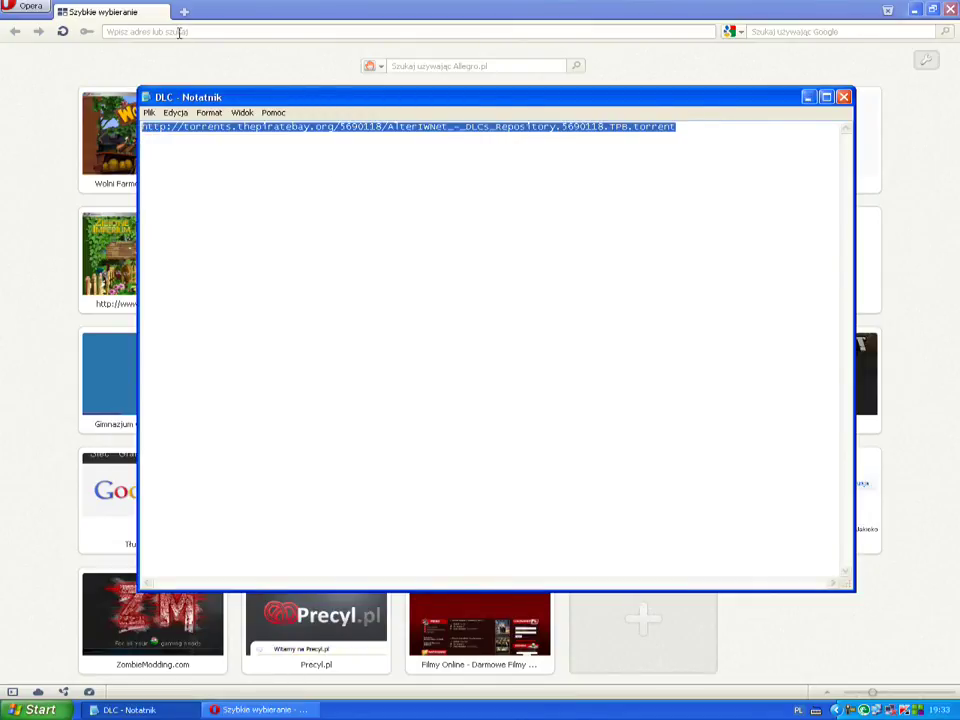
pyautogui.click(178, 32)
pyautogui.hotkey('ctrl', 'v')
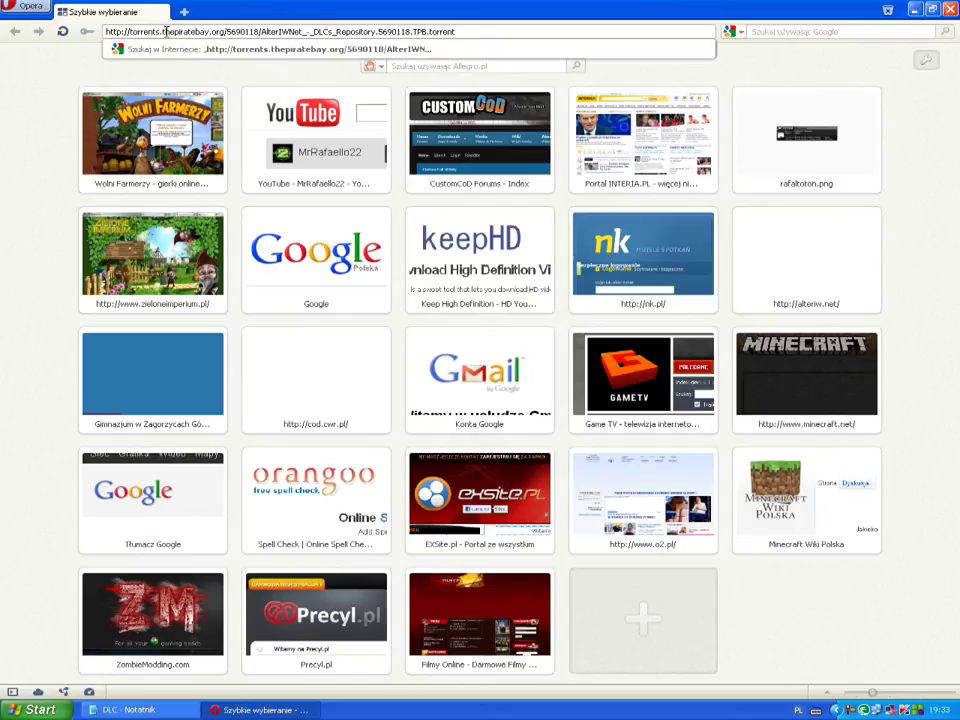
pyautogui.press('Return')
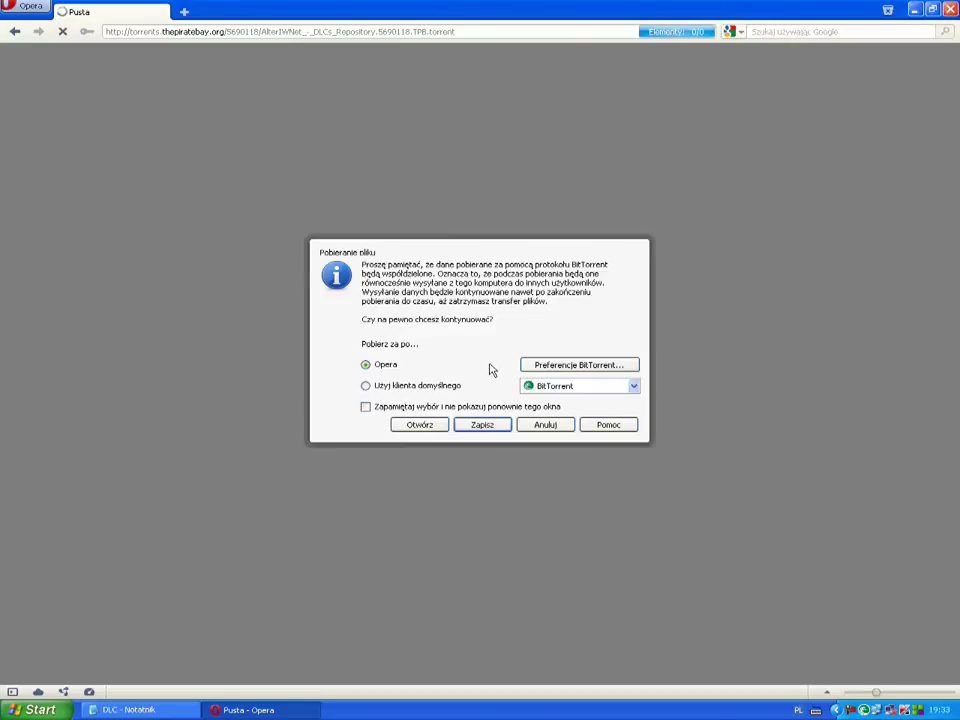
pyautogui.click(545, 426)
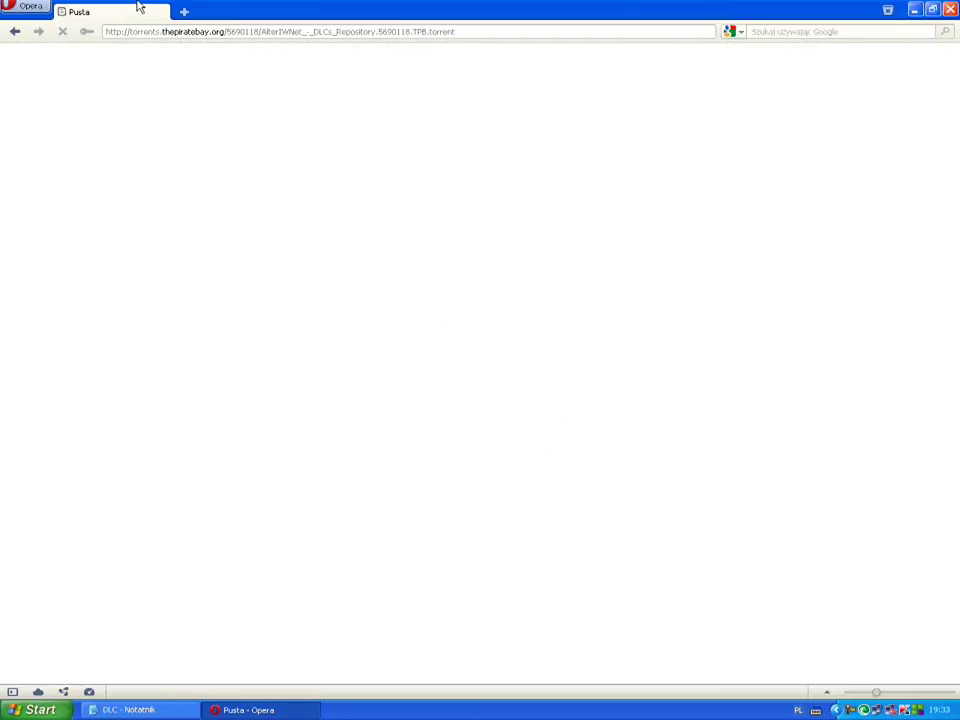
pyautogui.click(184, 11)
pyautogui.click(162, 12)
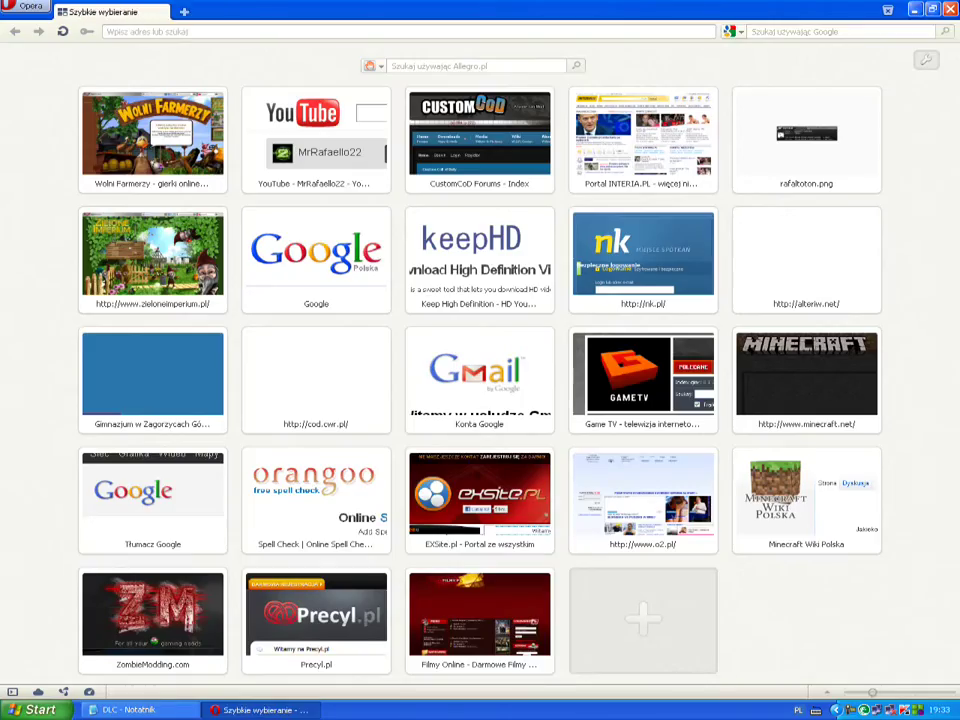
# Close the Opera browser and the DLC note in Notepad.
pyautogui.click(950, 9)
pyautogui.click(654, 221)
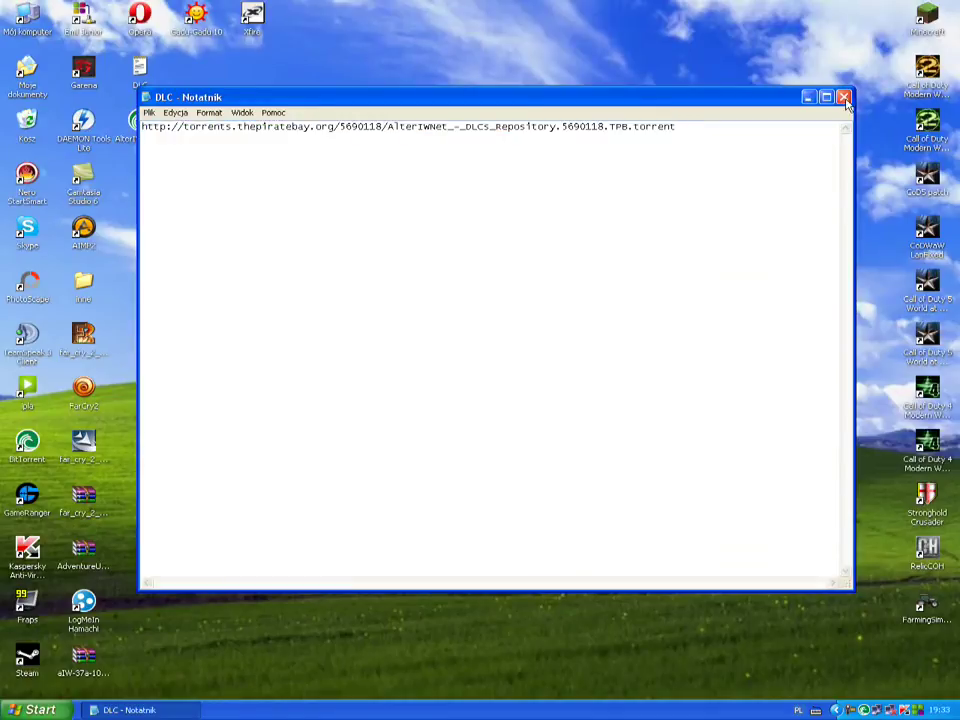
pyautogui.click(843, 98)
pyautogui.click(482, 398)
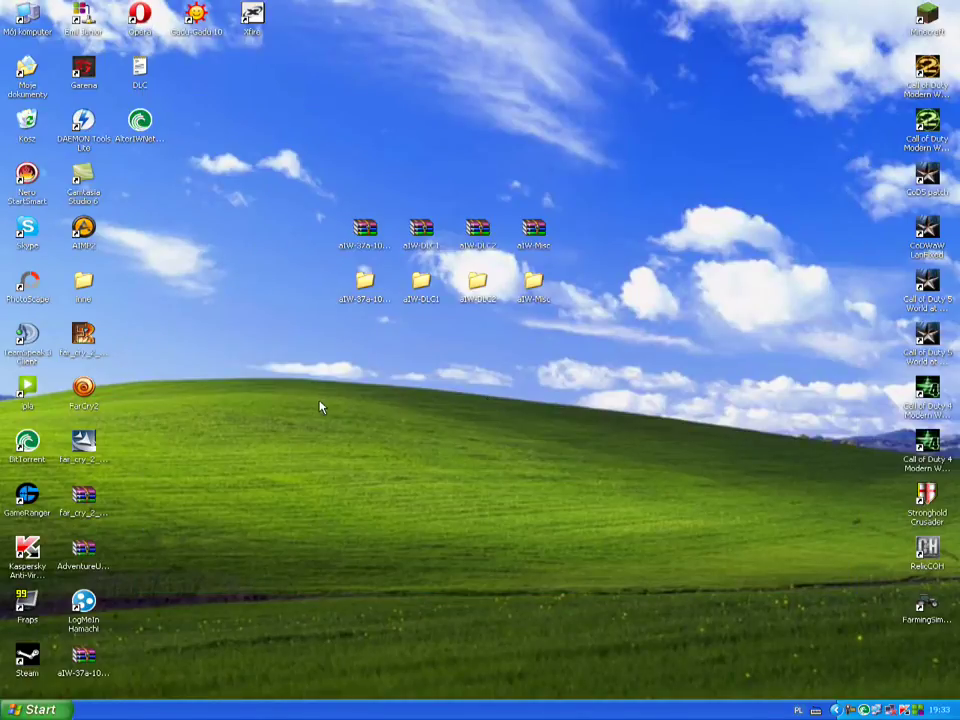
# Switch to BitTorrent and add the aIW-DLC torrent with all its files and Start torrent enabled.
pyautogui.click(866, 711)
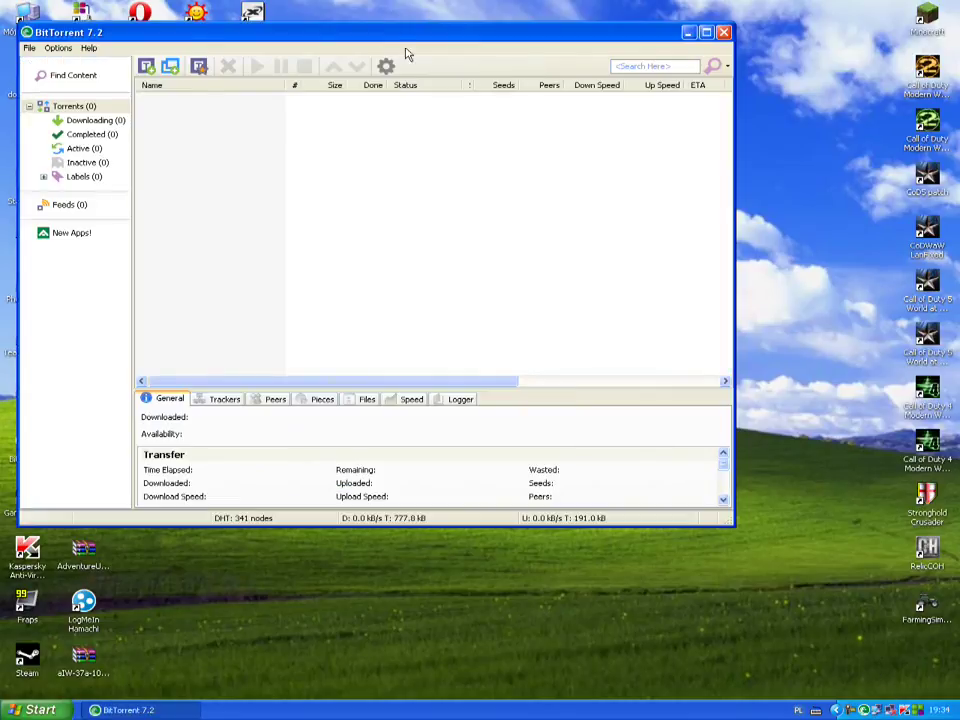
pyautogui.moveTo(400, 37); pyautogui.dragTo(534, 176)
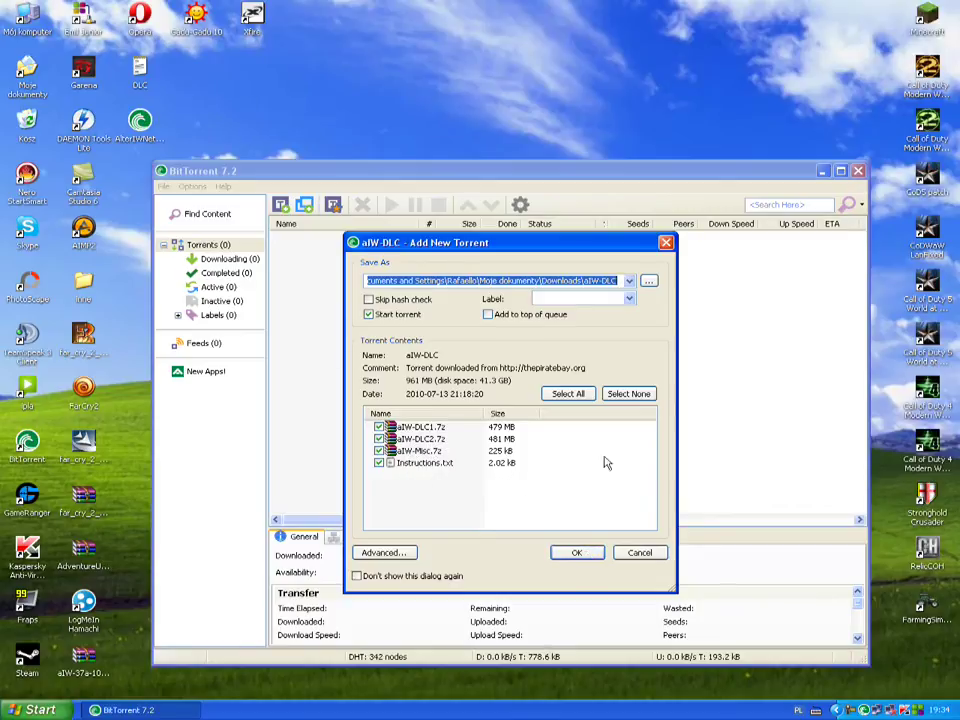
pyautogui.click(576, 553)
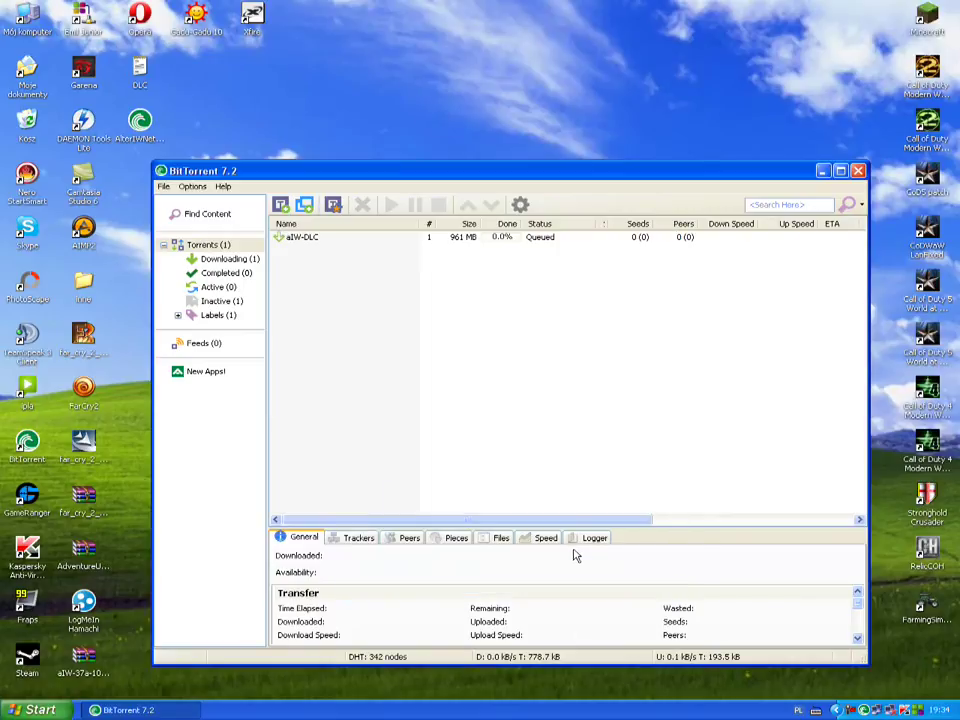
# Stop the aIW-DLC torrent and exit BitTorrent completely.
pyautogui.rightClick(463, 241)
pyautogui.click(490, 342)
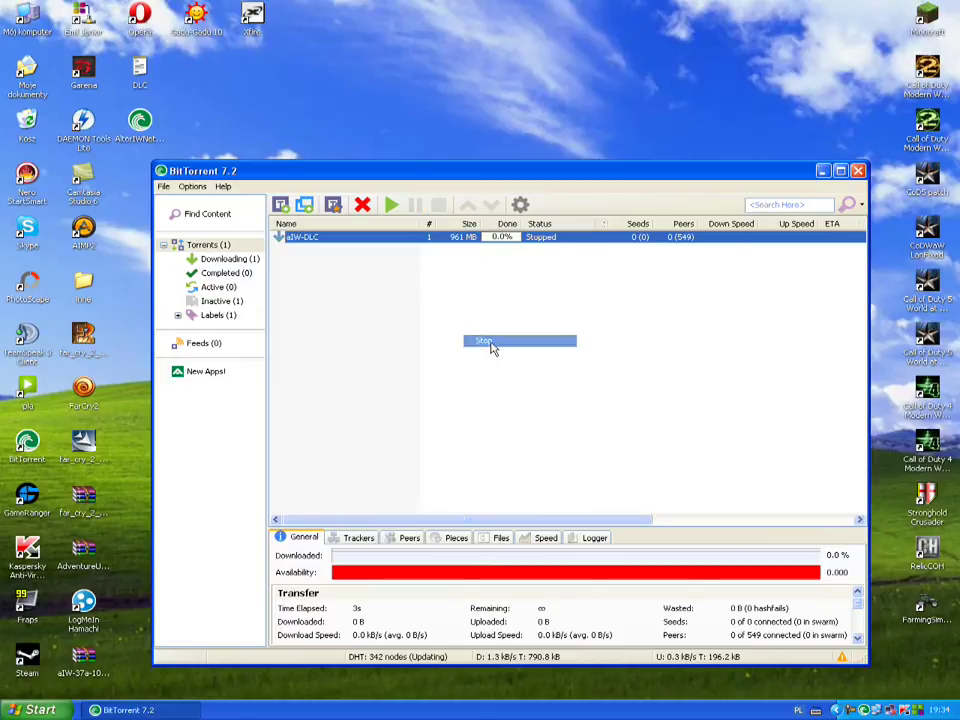
pyautogui.click(857, 171)
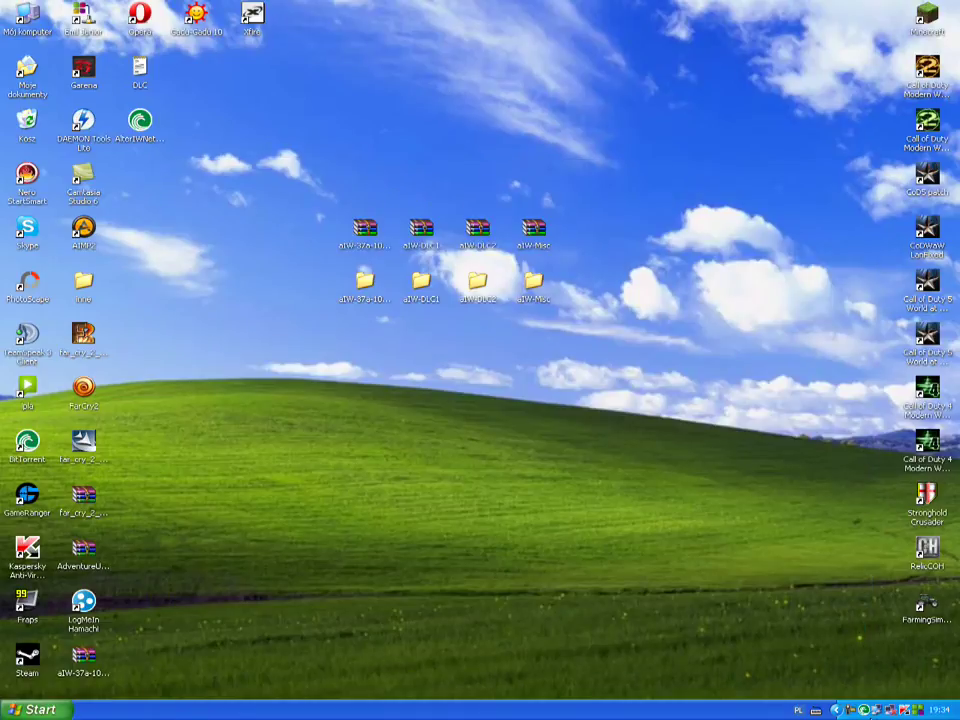
pyautogui.rightClick(866, 712)
pyautogui.click(785, 699)
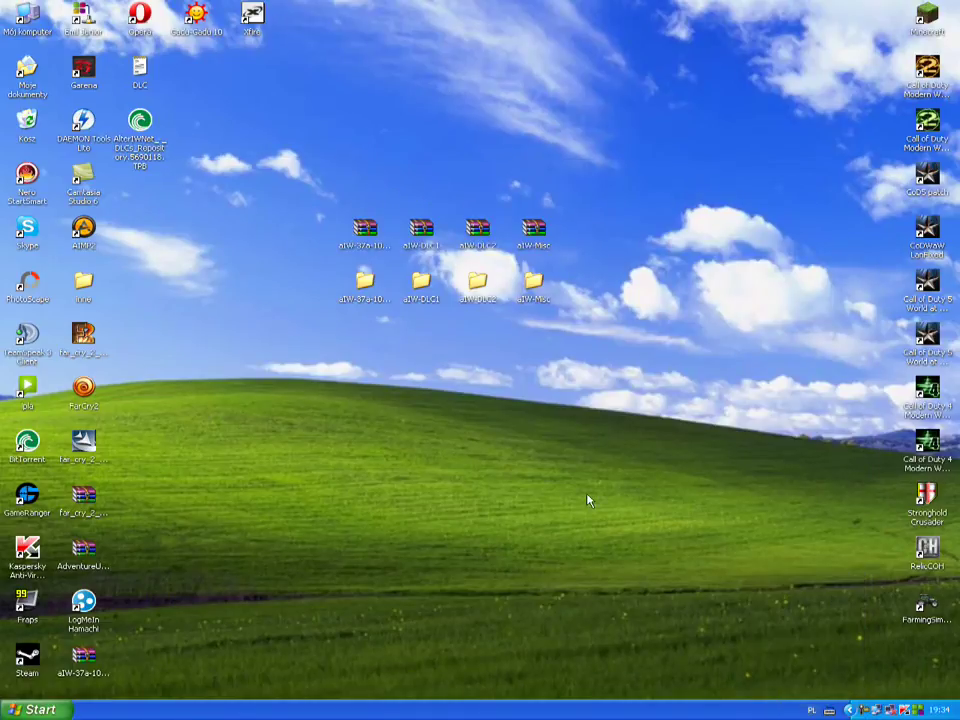
# Examine the four downloaded aIW archives and their matching extracted folders on the desktop.
pyautogui.click(366, 232)
pyautogui.click(424, 238)
pyautogui.click(476, 232)
pyautogui.click(548, 238)
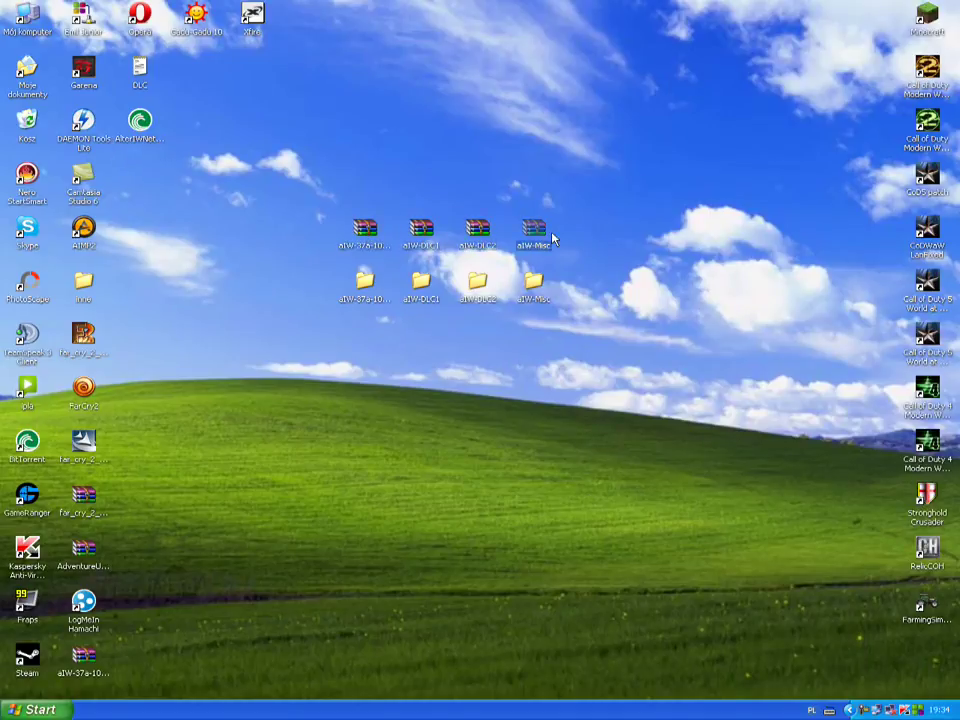
pyautogui.click(335, 288)
pyautogui.moveTo(280, 274); pyautogui.dragTo(484, 356)
pyautogui.click(430, 355)
pyautogui.moveTo(313, 184); pyautogui.dragTo(576, 261)
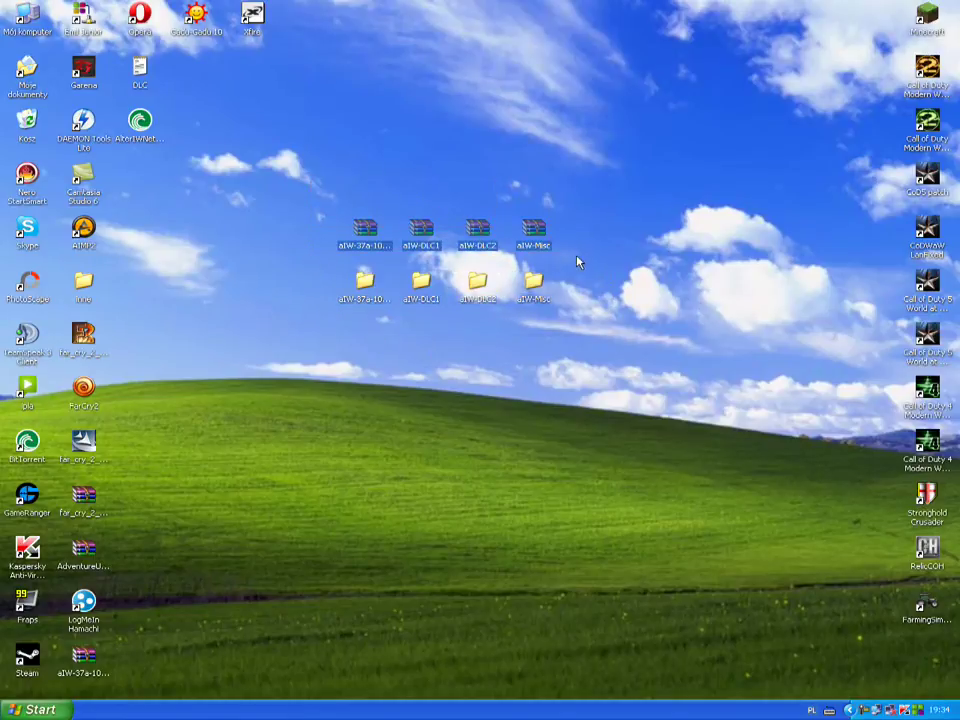
pyautogui.click(481, 352)
pyautogui.moveTo(291, 271); pyautogui.dragTo(585, 354)
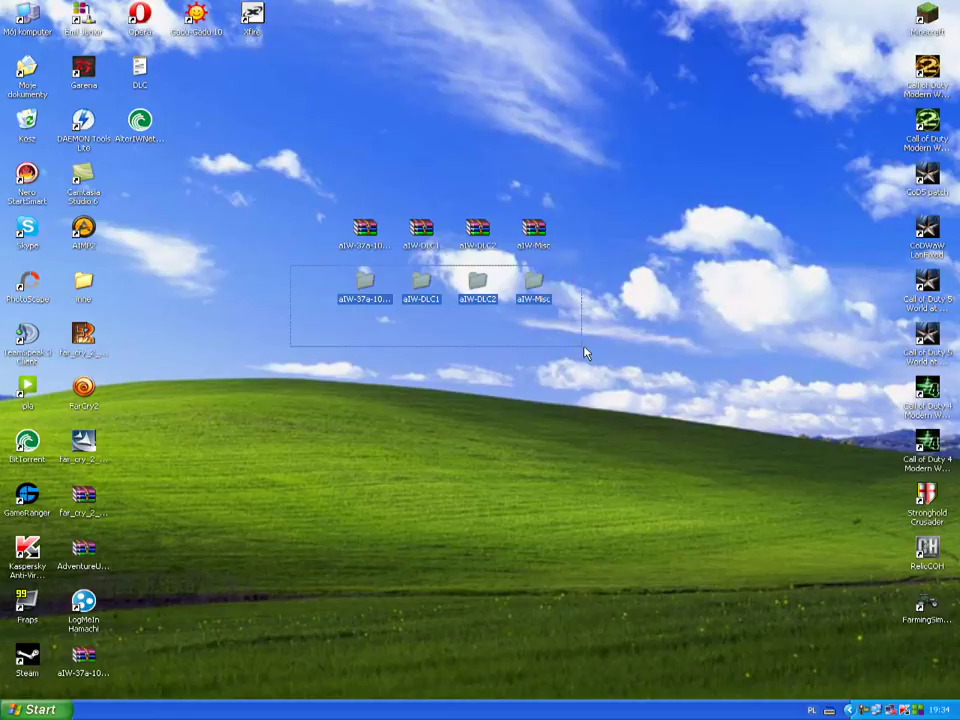
pyautogui.click(418, 352)
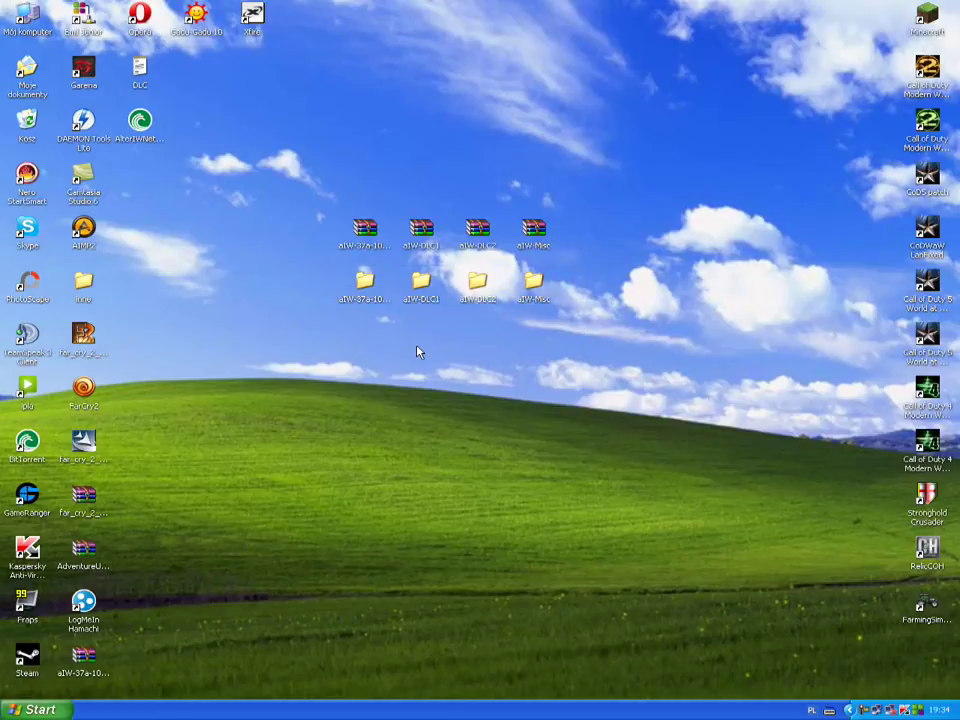
pyautogui.moveTo(313, 274); pyautogui.dragTo(477, 368)
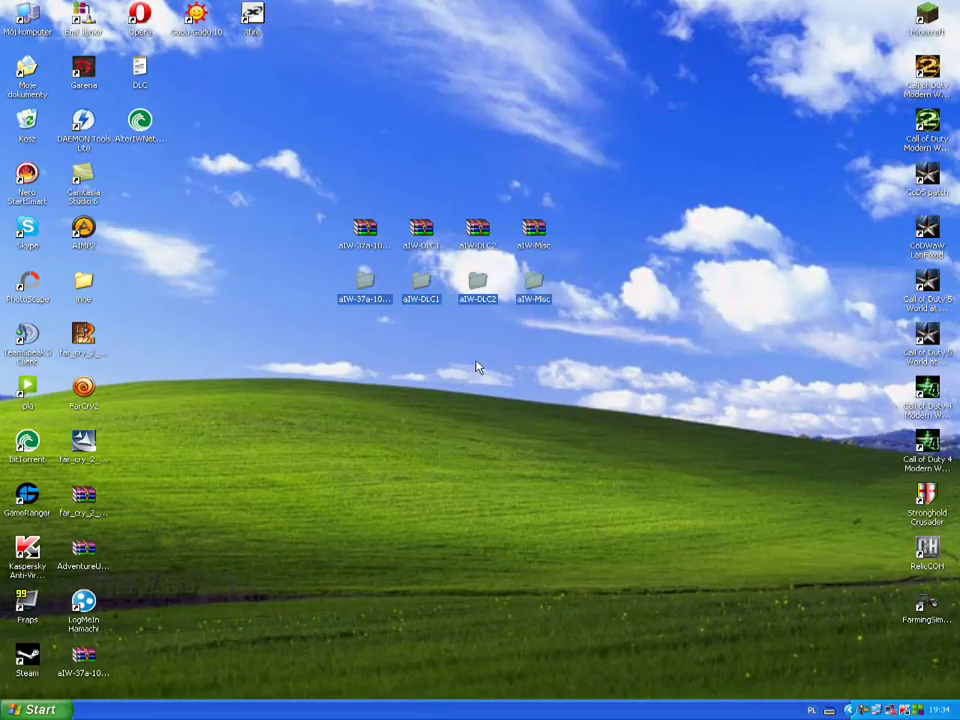
# Inspect the contents of the extracted folders aIW-37a-10724, aIW-DLC1, aIW-DLC2 and aIW-Misc one after another.
pyautogui.doubleClick(365, 283)
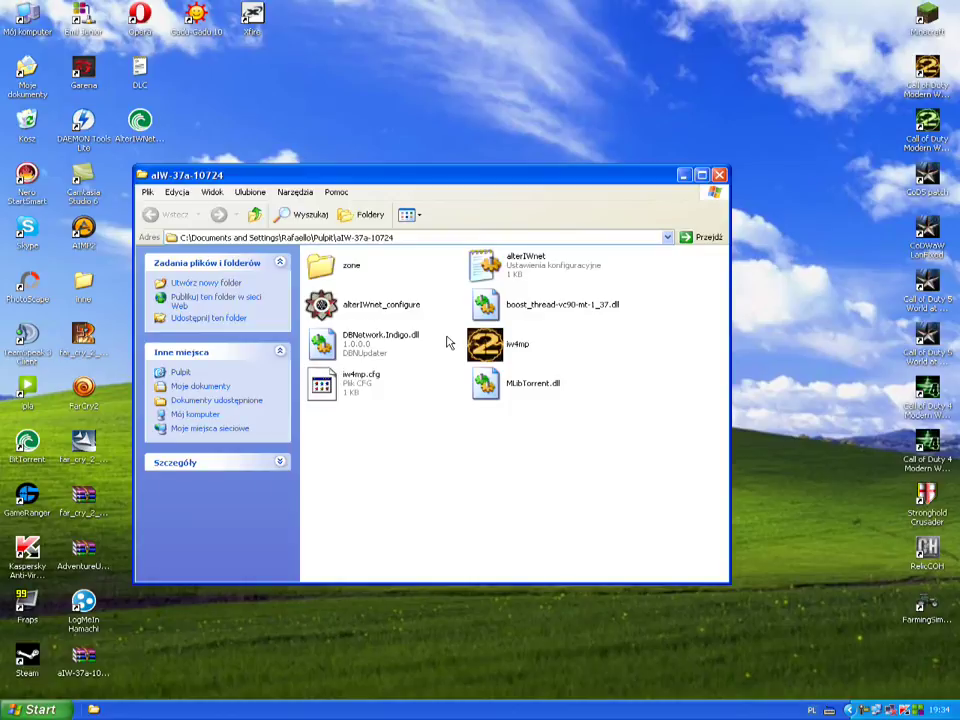
pyautogui.click(683, 175)
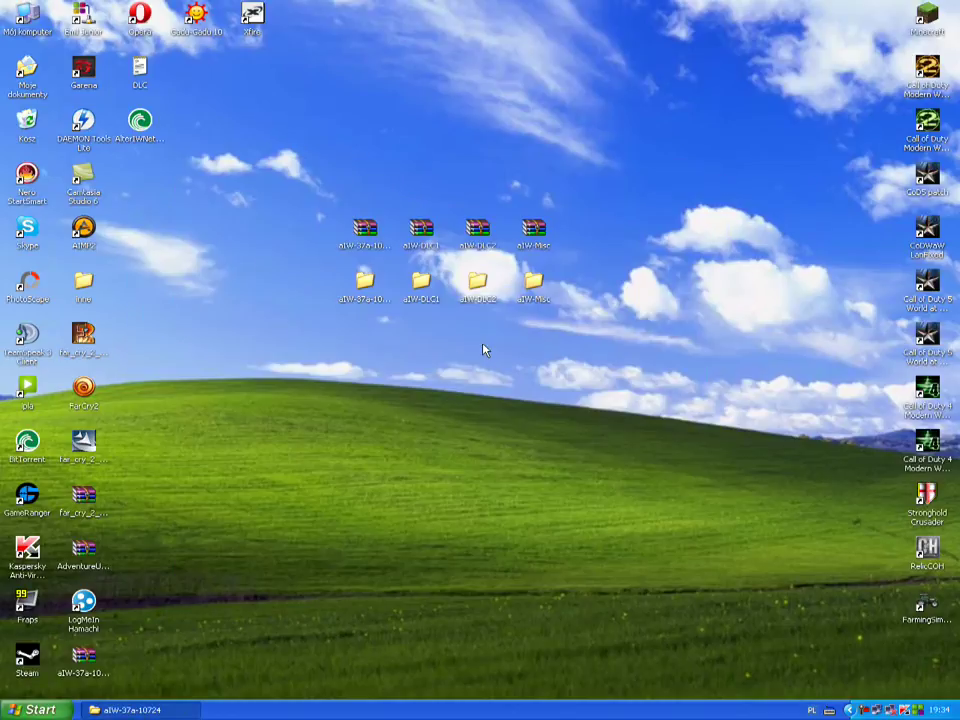
pyautogui.click(427, 297)
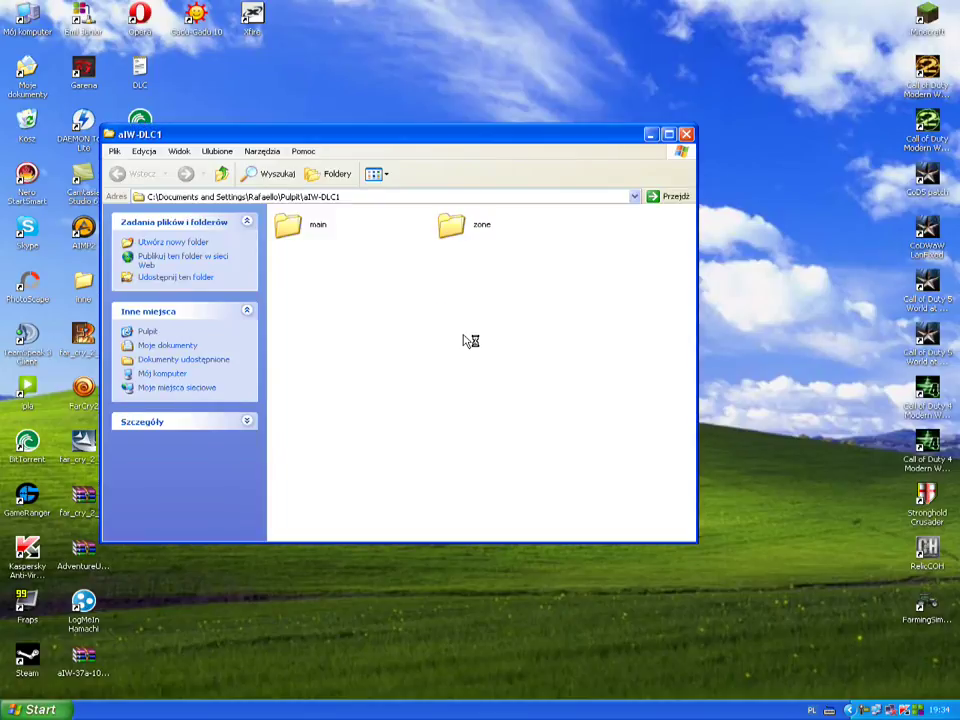
pyautogui.click(650, 133)
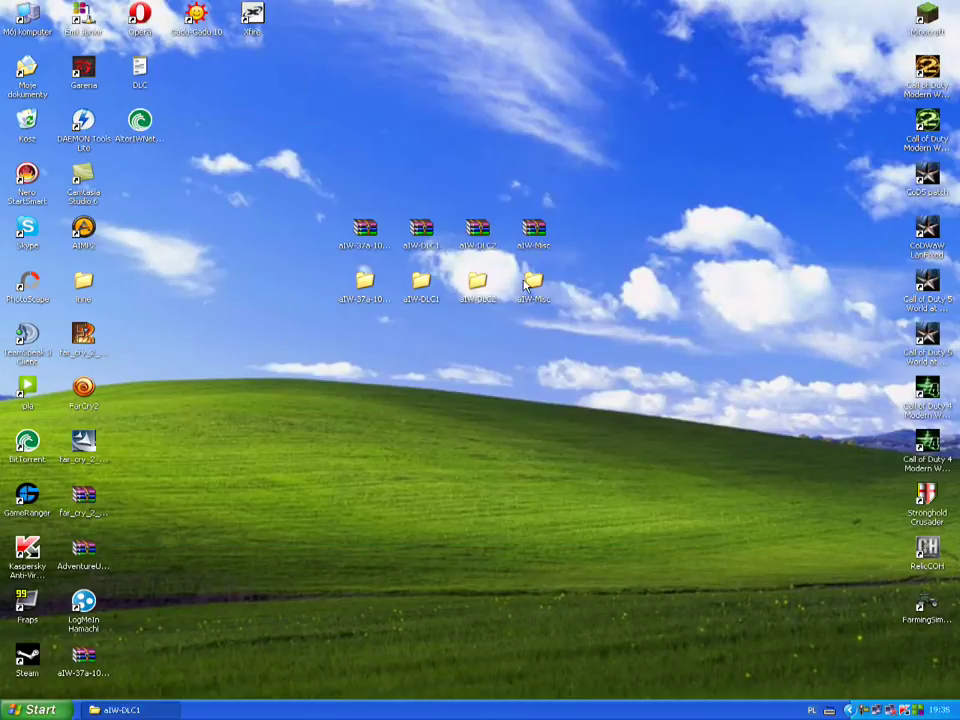
pyautogui.doubleClick(478, 281)
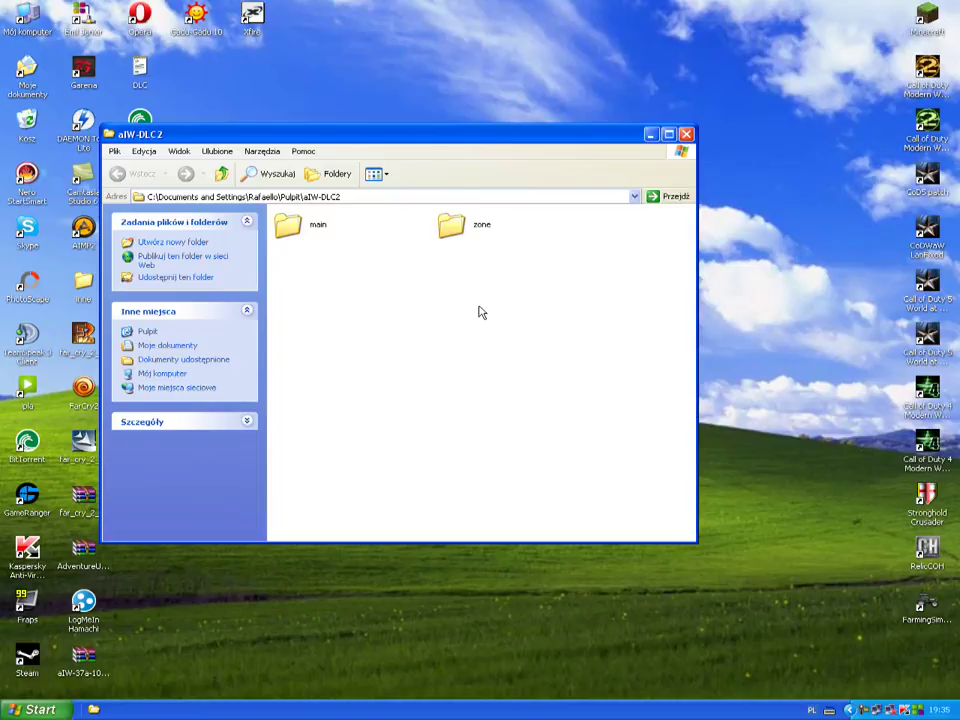
pyautogui.click(686, 133)
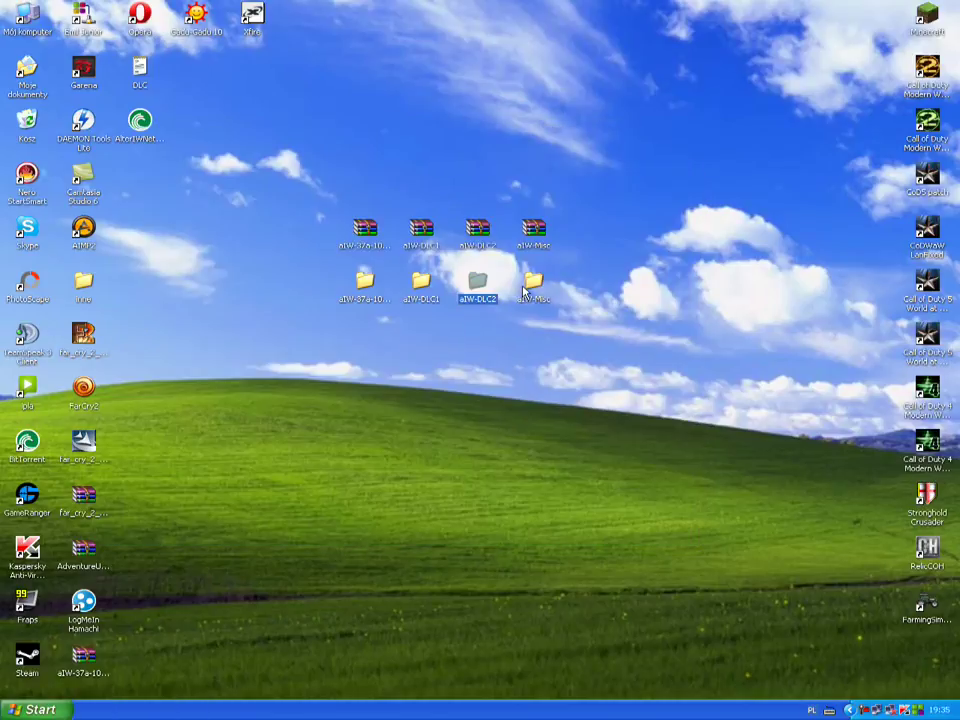
pyautogui.doubleClick(533, 283)
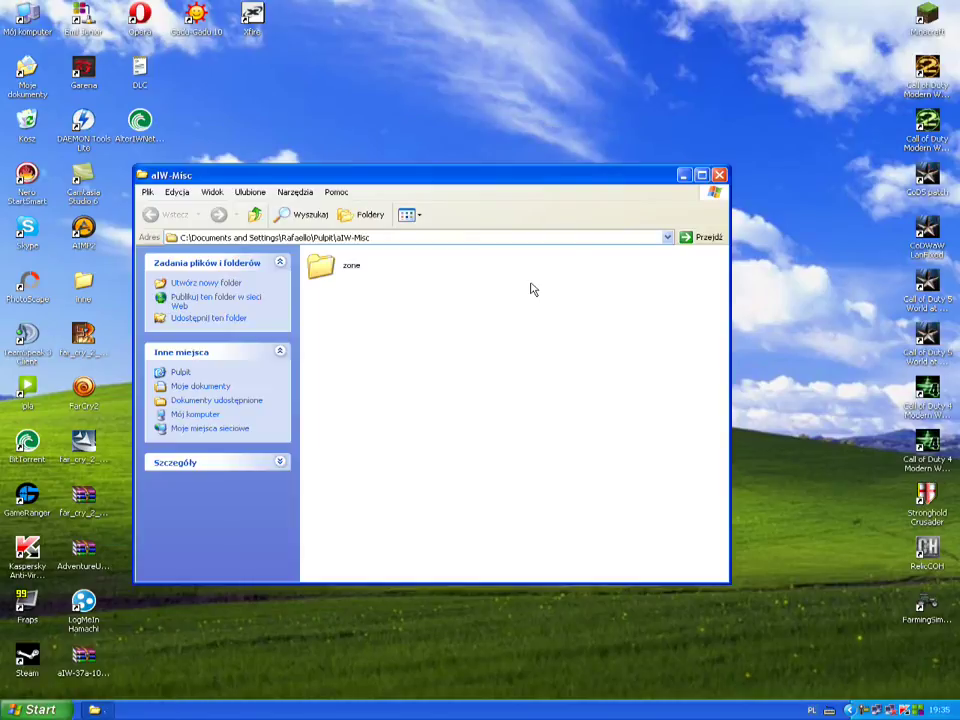
pyautogui.click(719, 175)
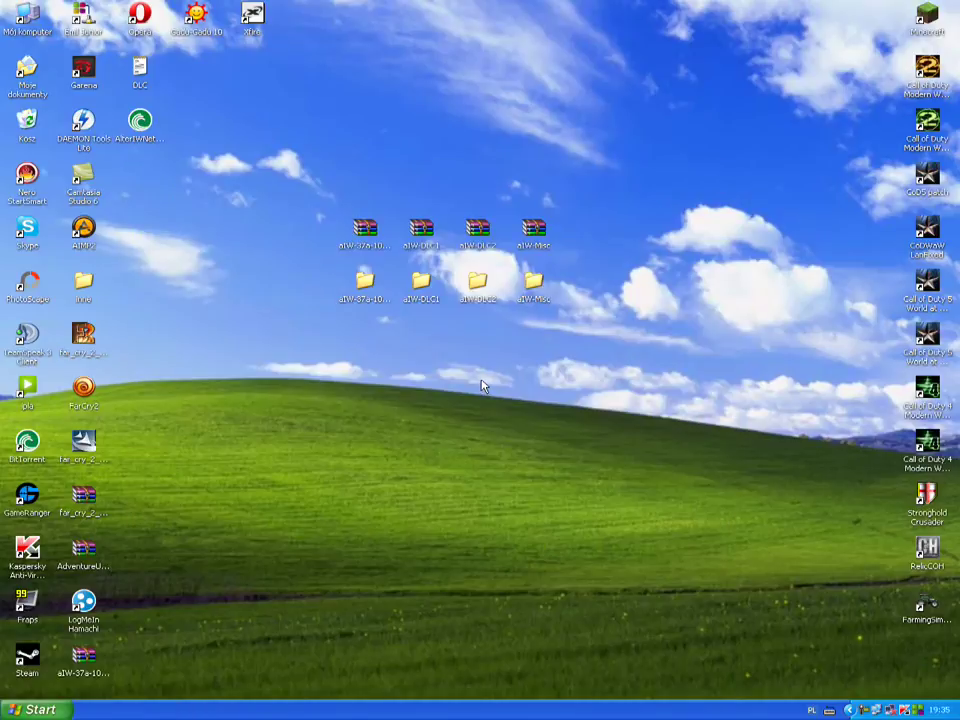
# Open the game folder F:\Modern Warfare 2 and move its window clear of the extracted aIW folders on the desktop.
pyautogui.doubleClick(24, 18)
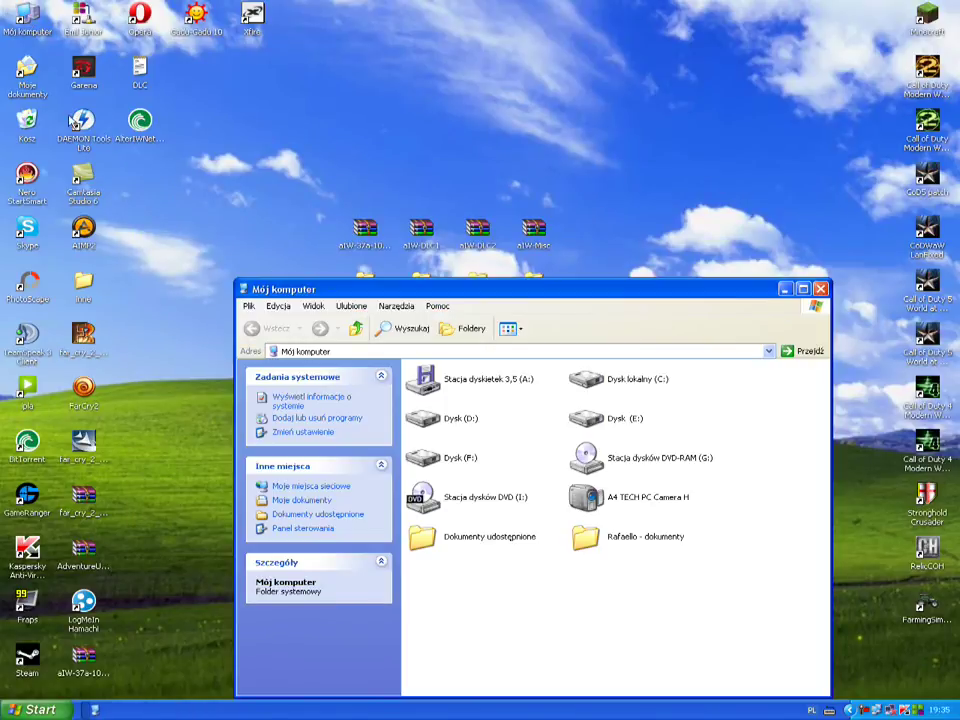
pyautogui.doubleClick(440, 458)
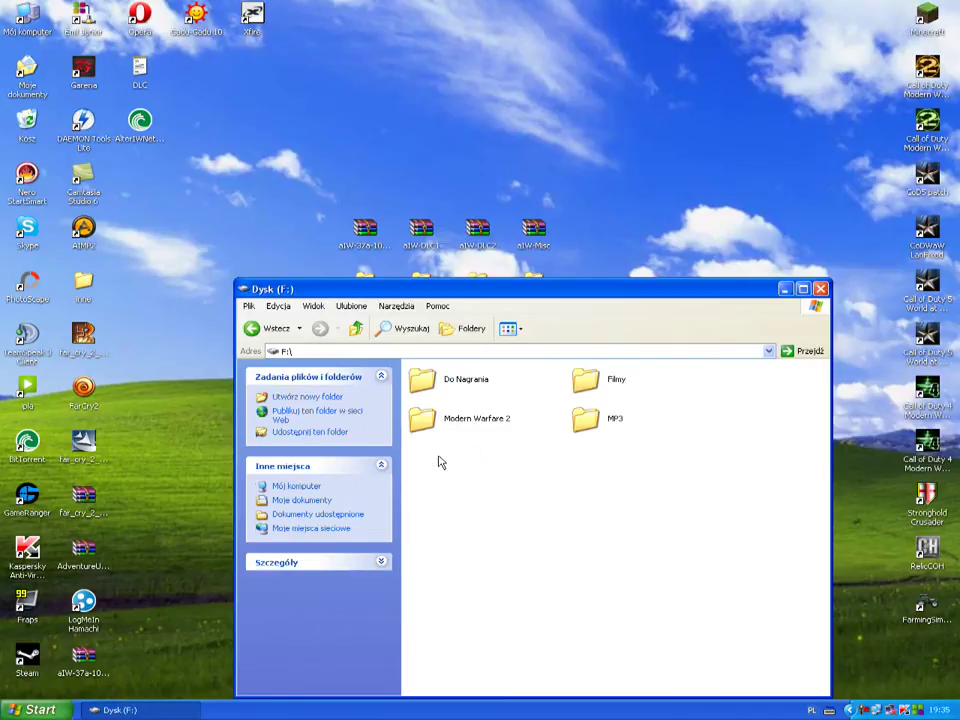
pyautogui.doubleClick(440, 422)
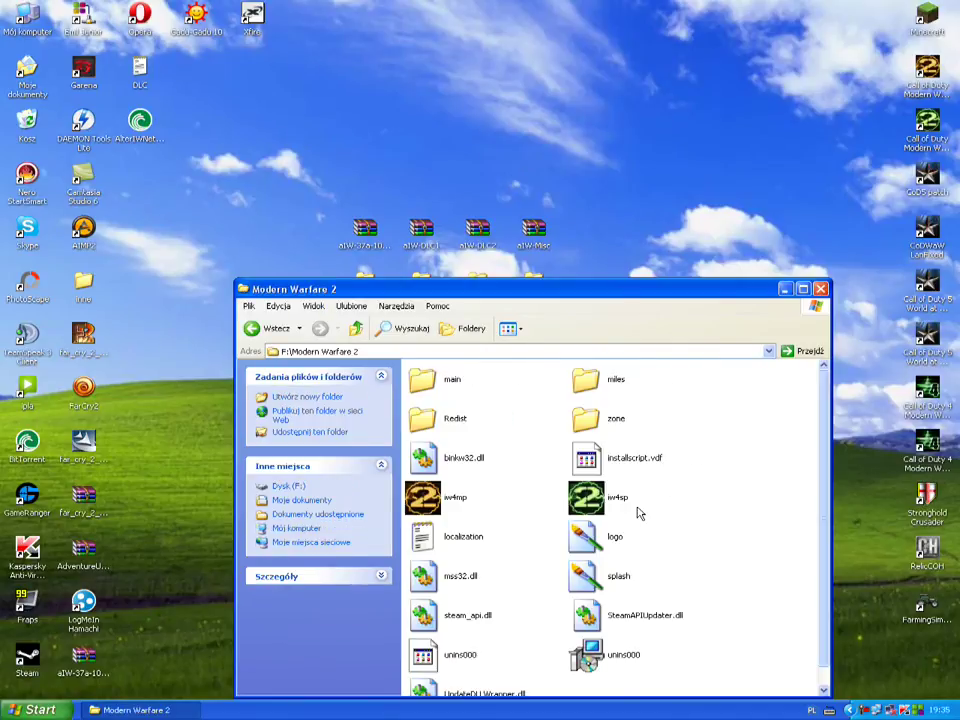
pyautogui.scroll(-1, 836, 505)
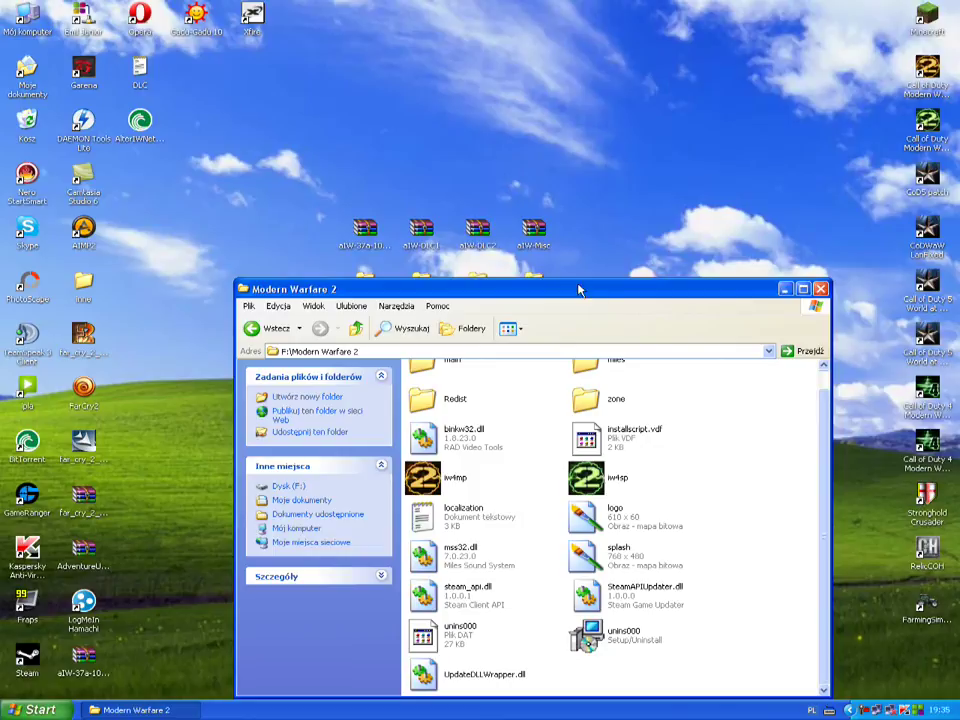
pyautogui.moveTo(579, 287); pyautogui.dragTo(575, 343)
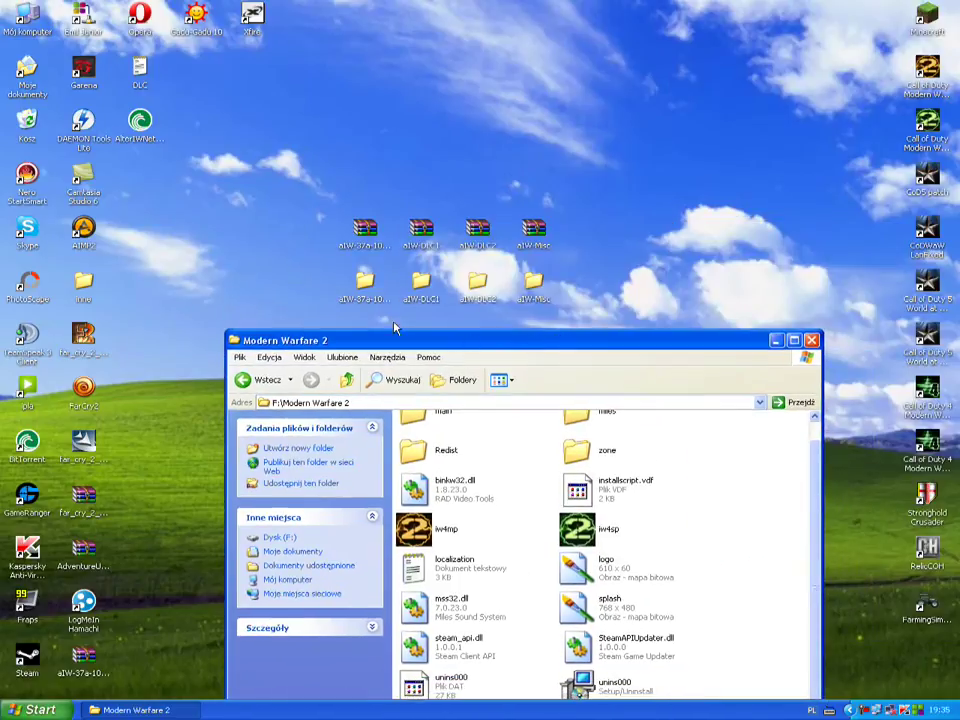
# Copy everything from the aIW-37a-10724 folder into F:\Modern Warfare 2, replacing all existing files, and close the source folder.
pyautogui.click(365, 284)
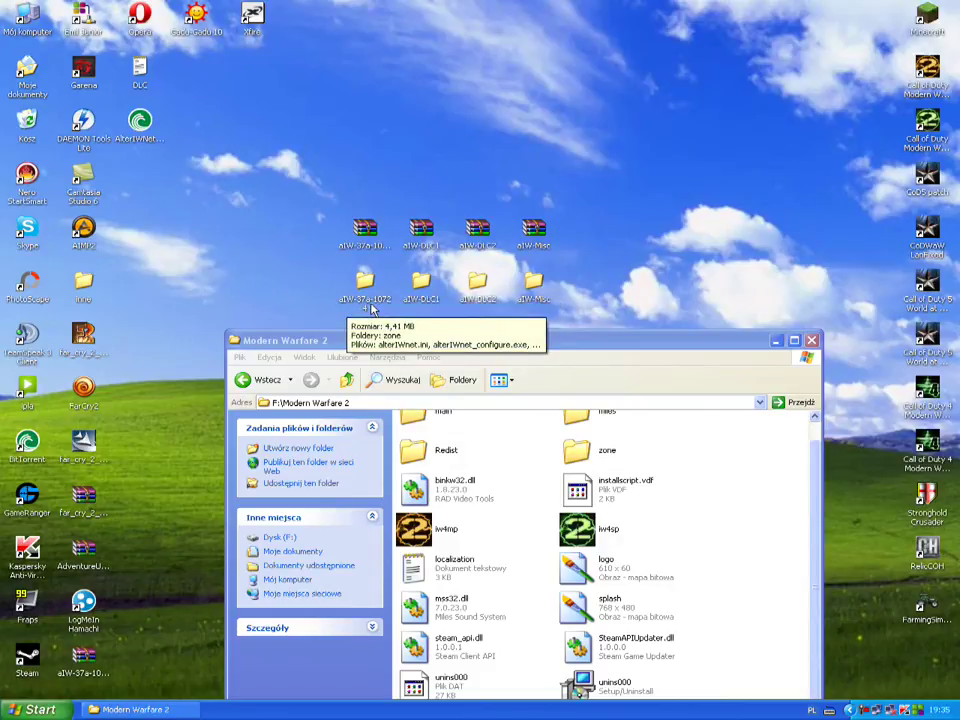
pyautogui.doubleClick(366, 296)
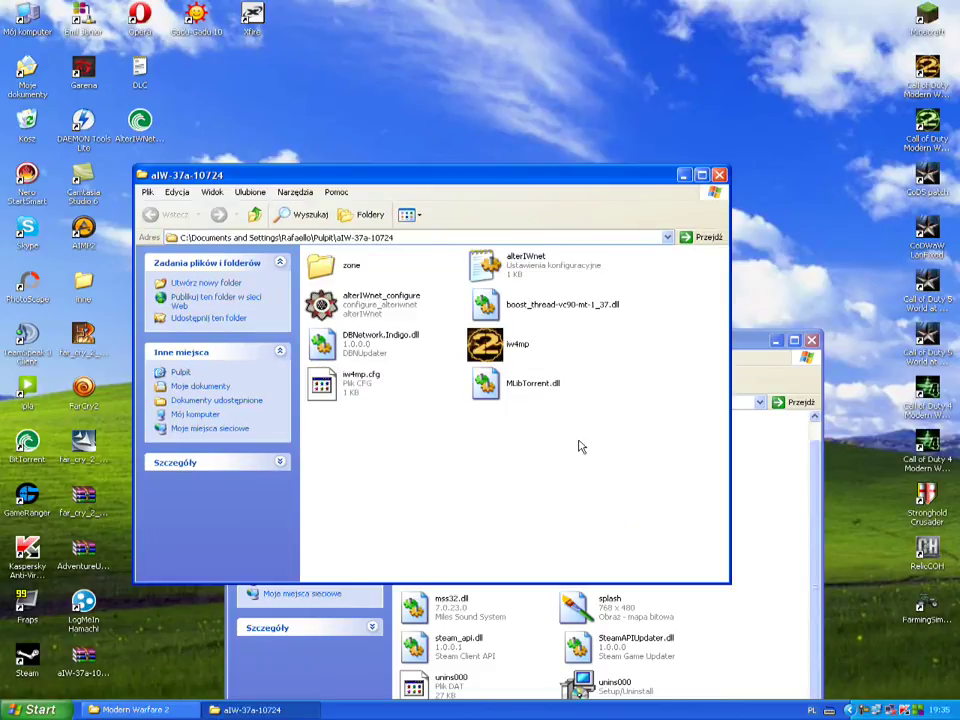
pyautogui.moveTo(579, 446); pyautogui.dragTo(343, 258)
pyautogui.rightClick(345, 262)
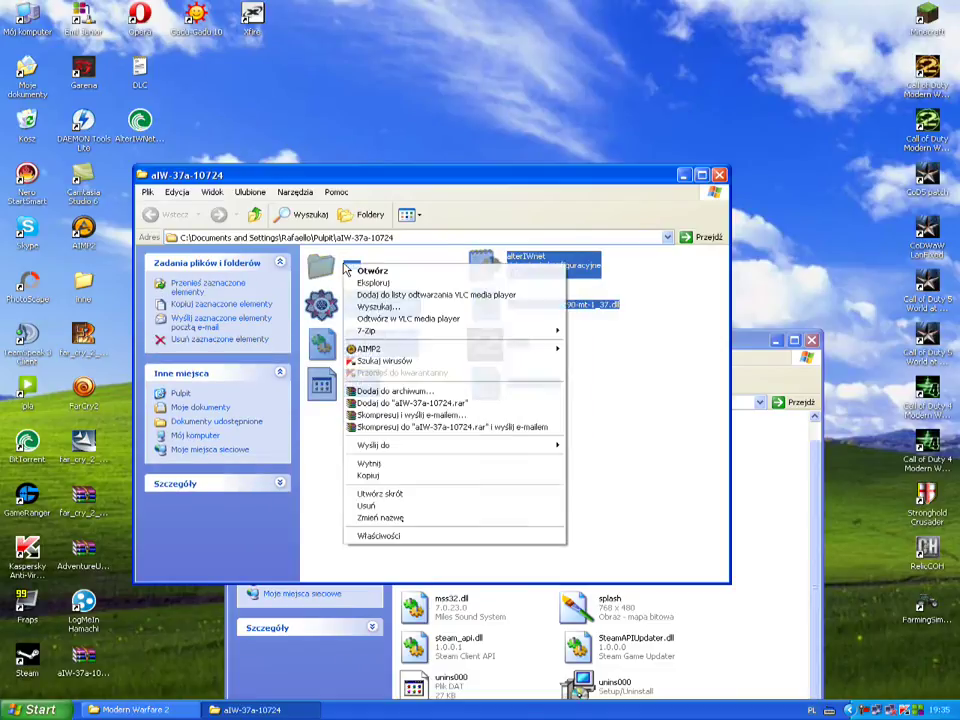
pyautogui.click(418, 475)
pyautogui.rightClick(742, 463)
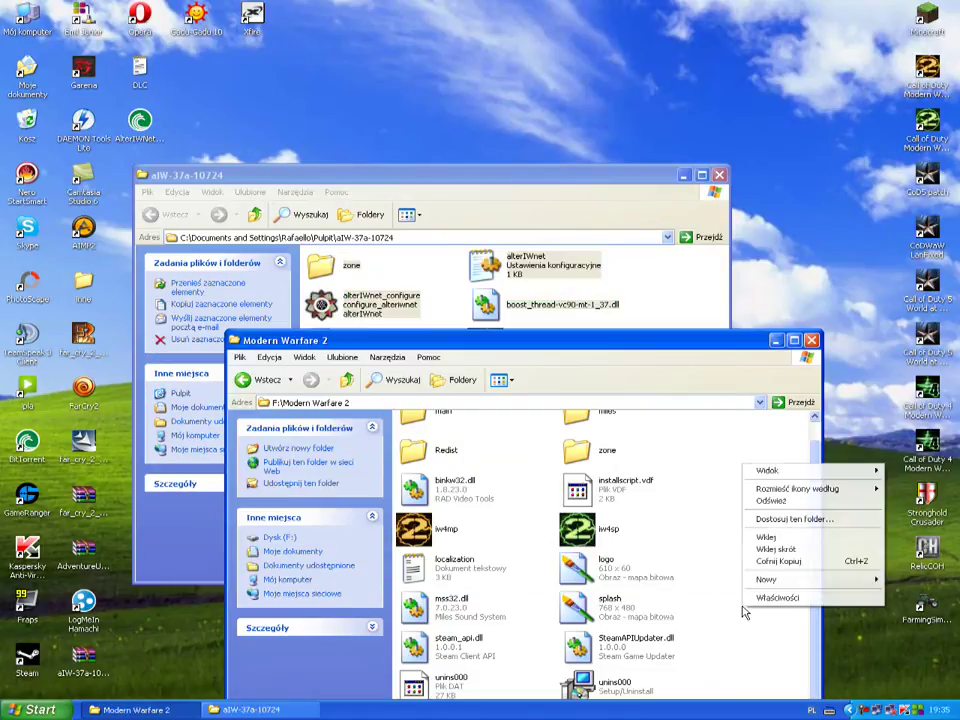
pyautogui.click(767, 538)
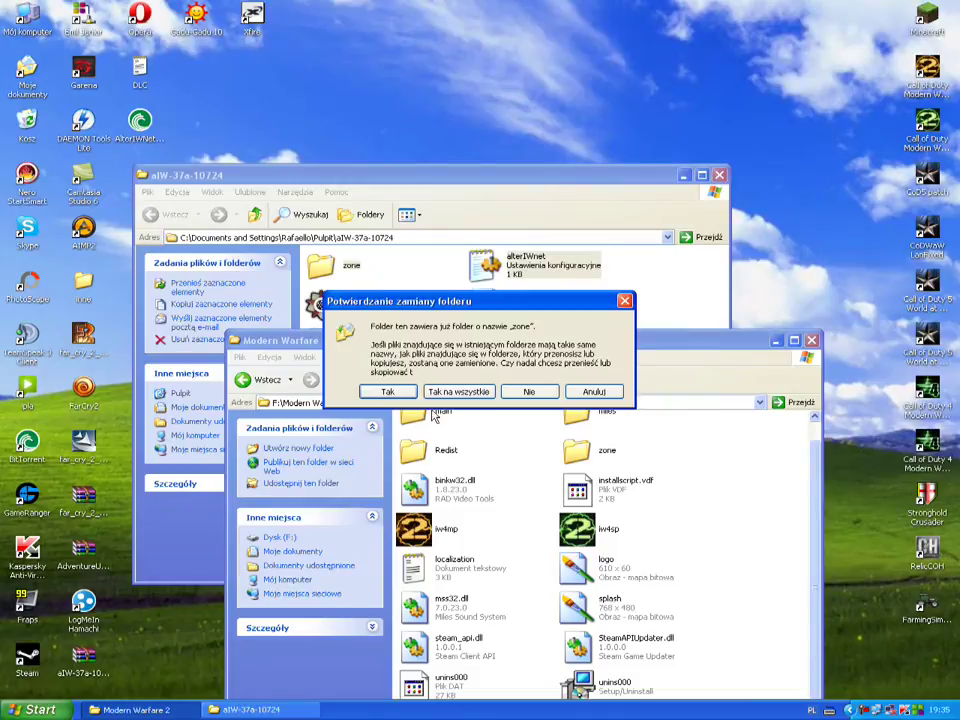
pyautogui.click(459, 393)
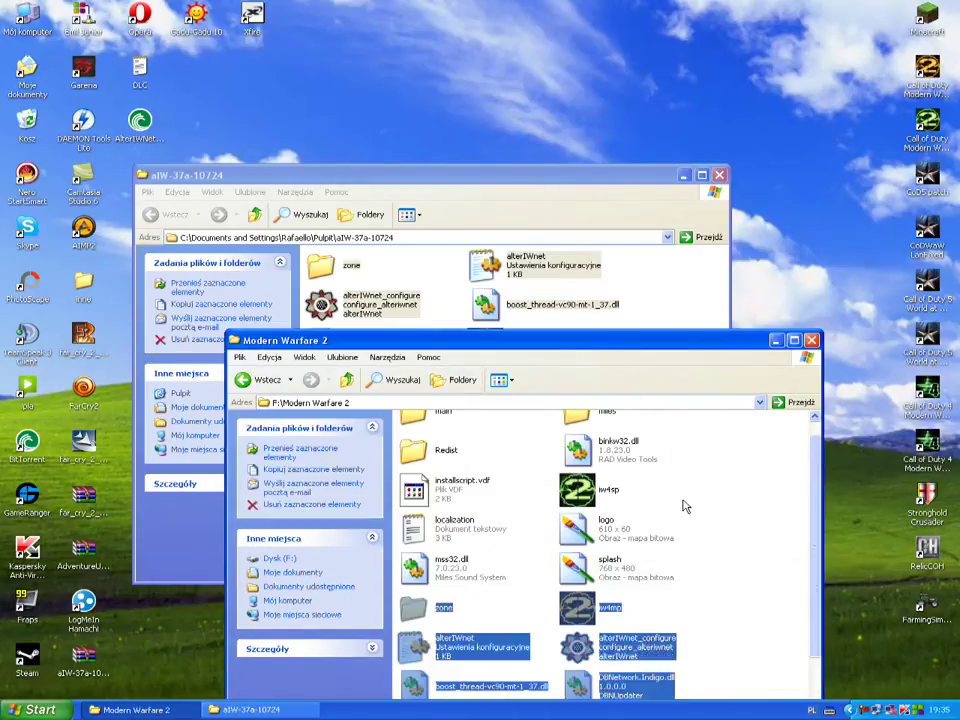
pyautogui.click(684, 250)
pyautogui.click(720, 175)
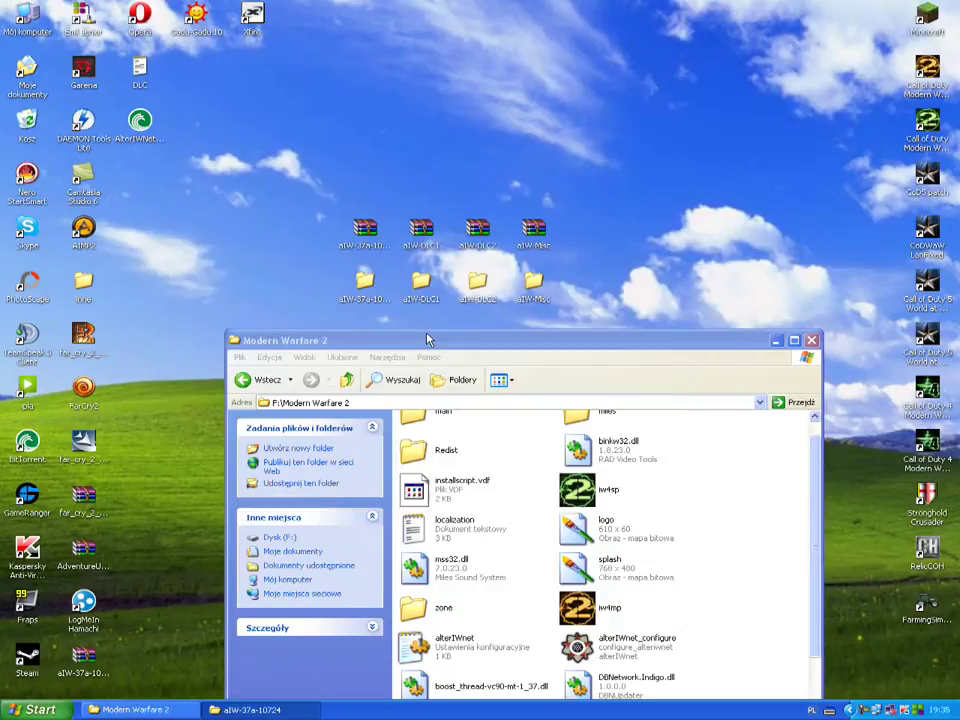
# Copy the main and zone folders from aIW-DLC1 into F:\Modern Warfare 2, agreeing to replace existing folders, and close aIW-DLC1.
pyautogui.doubleClick(420, 280)
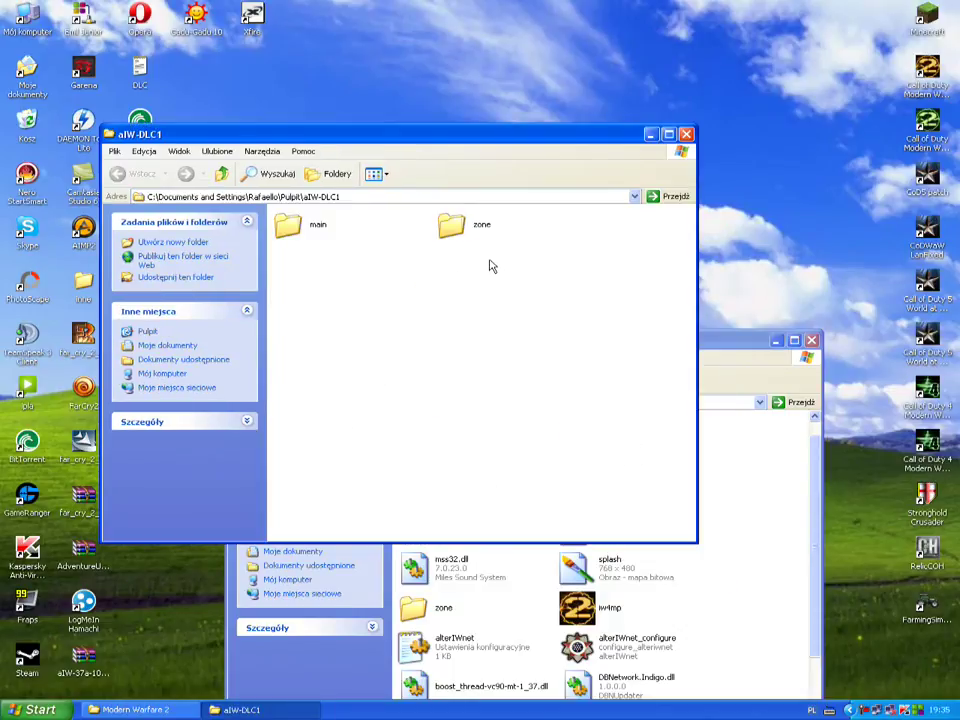
pyautogui.moveTo(490, 262); pyautogui.dragTo(285, 220)
pyautogui.rightClick(286, 219)
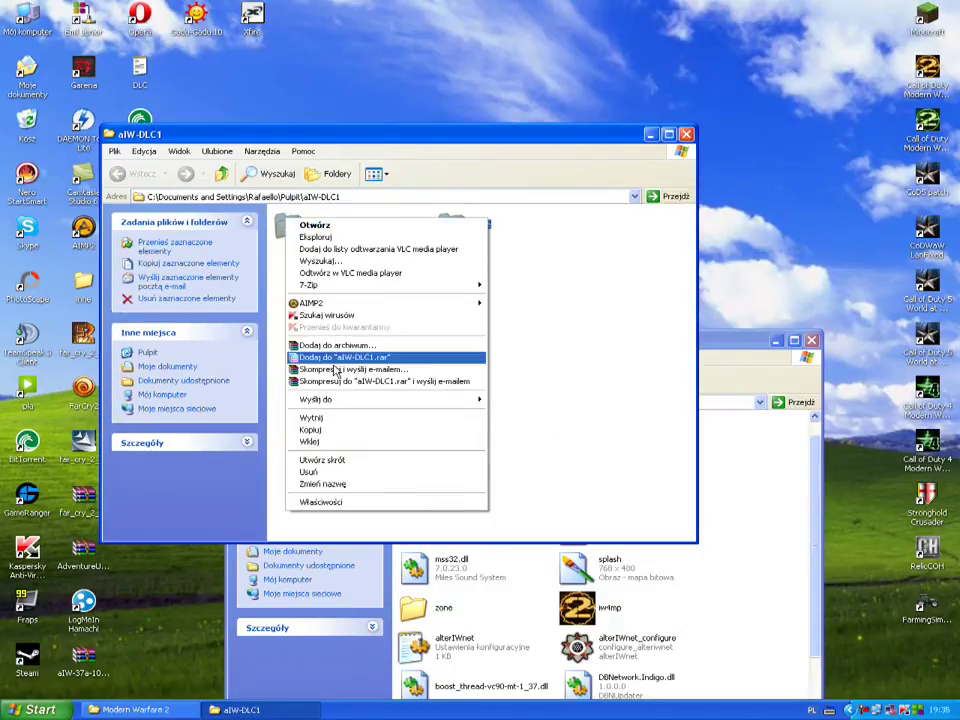
pyautogui.click(314, 432)
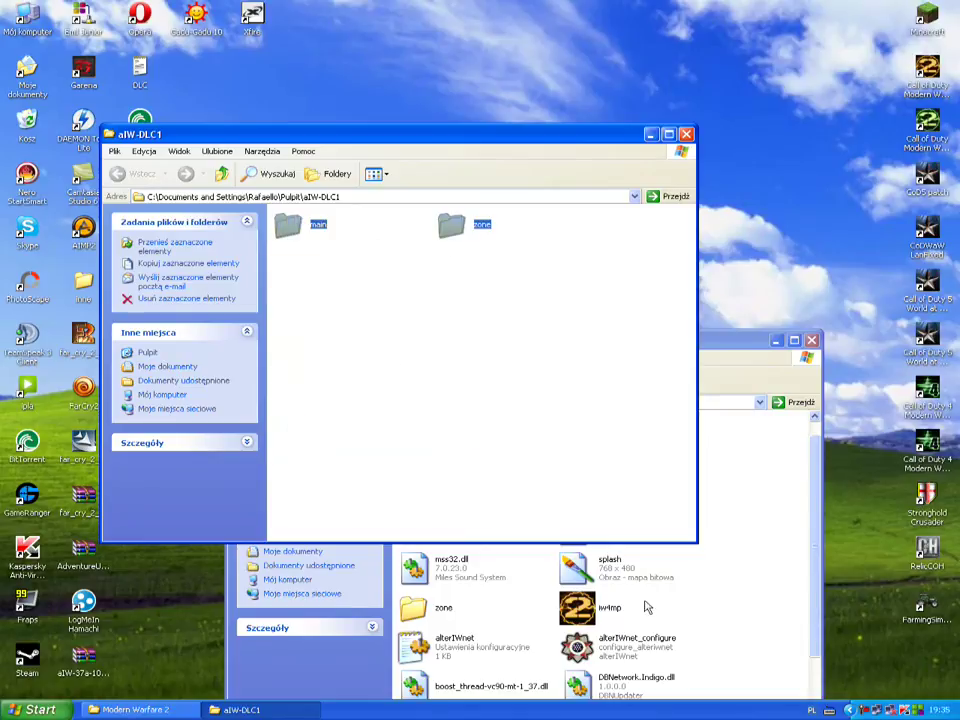
pyautogui.rightClick(683, 583)
pyautogui.click(712, 512)
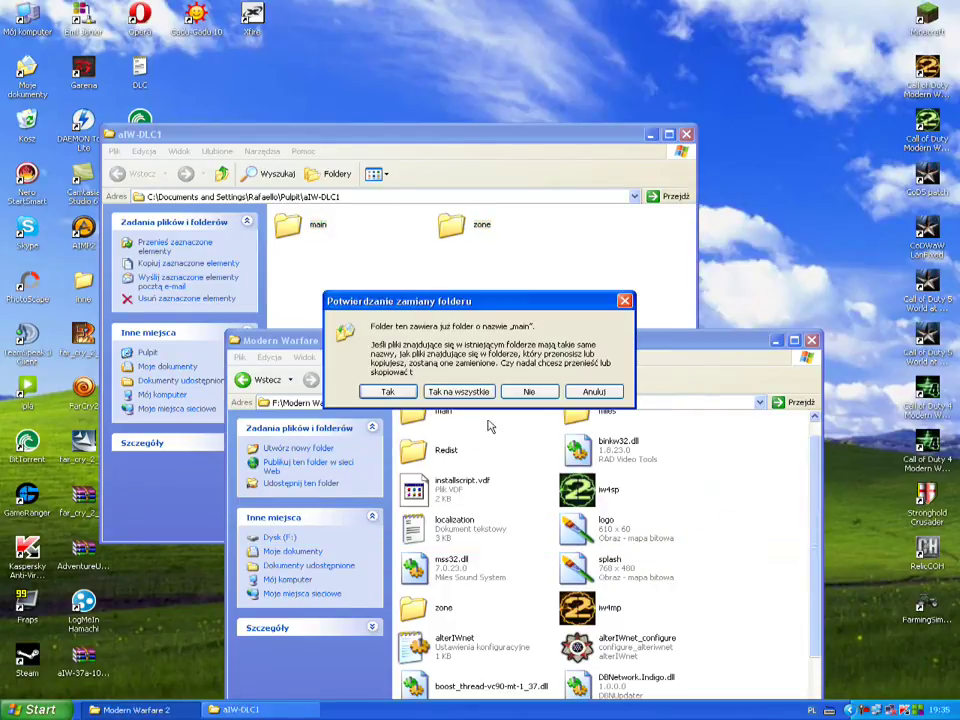
pyautogui.press('Return')
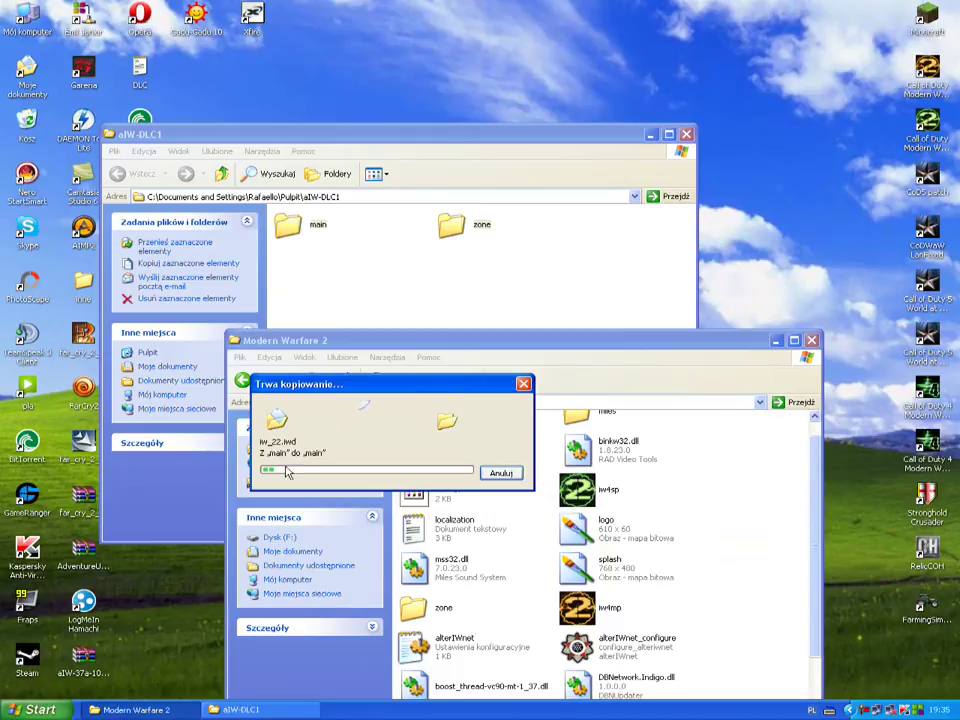
pyautogui.click(568, 294)
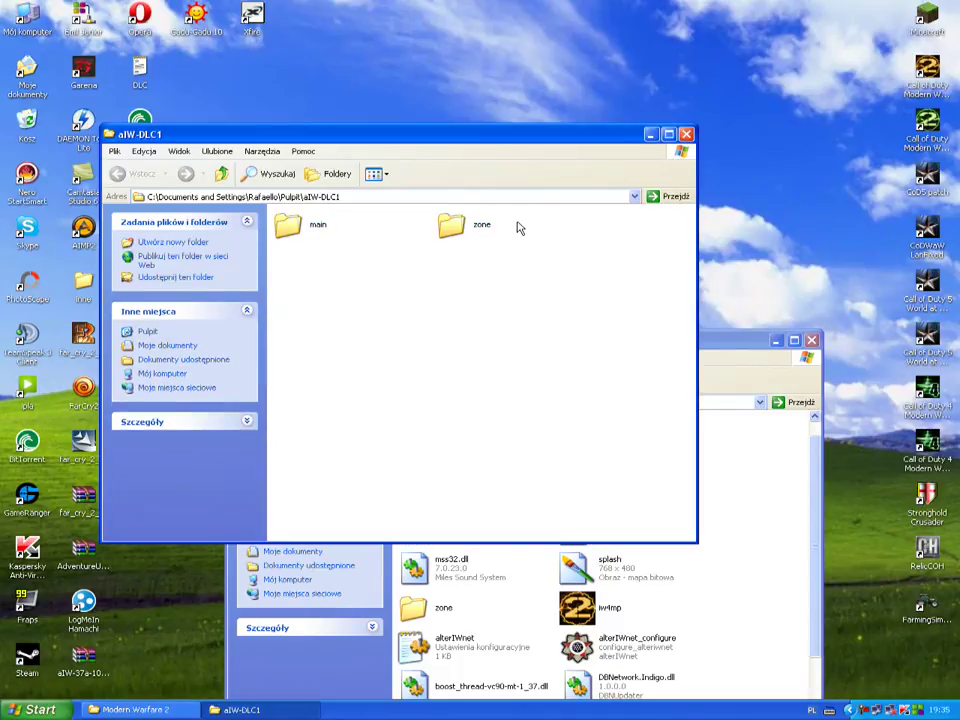
pyautogui.hotkey('alt', 'F4')
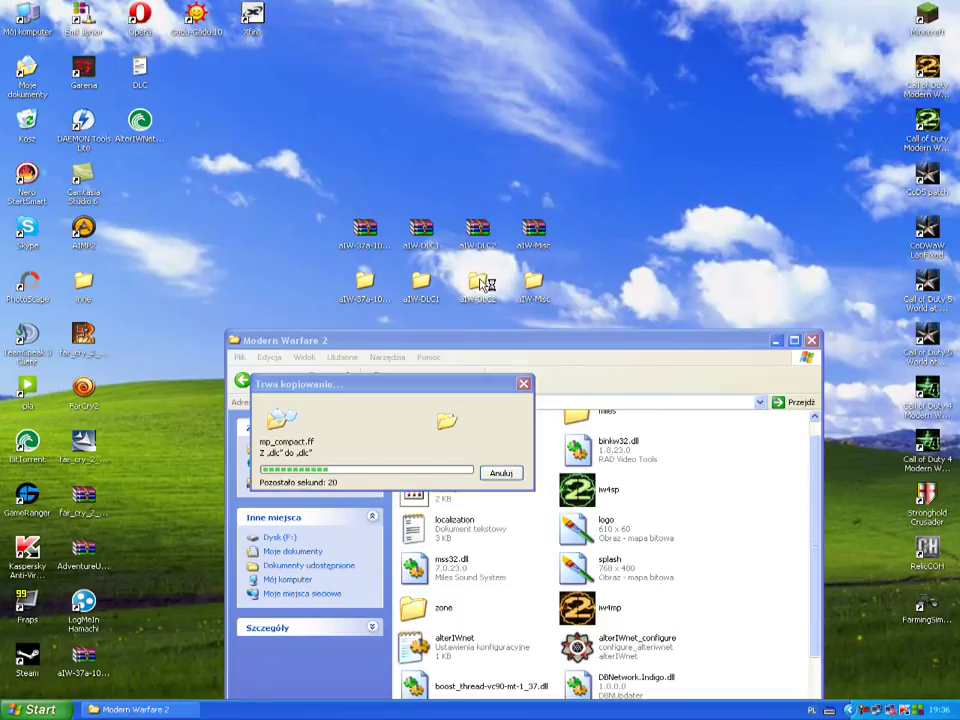
# Open the aIW-DLC2 folder and move its window clear of the running copy progress.
pyautogui.doubleClick(480, 284)
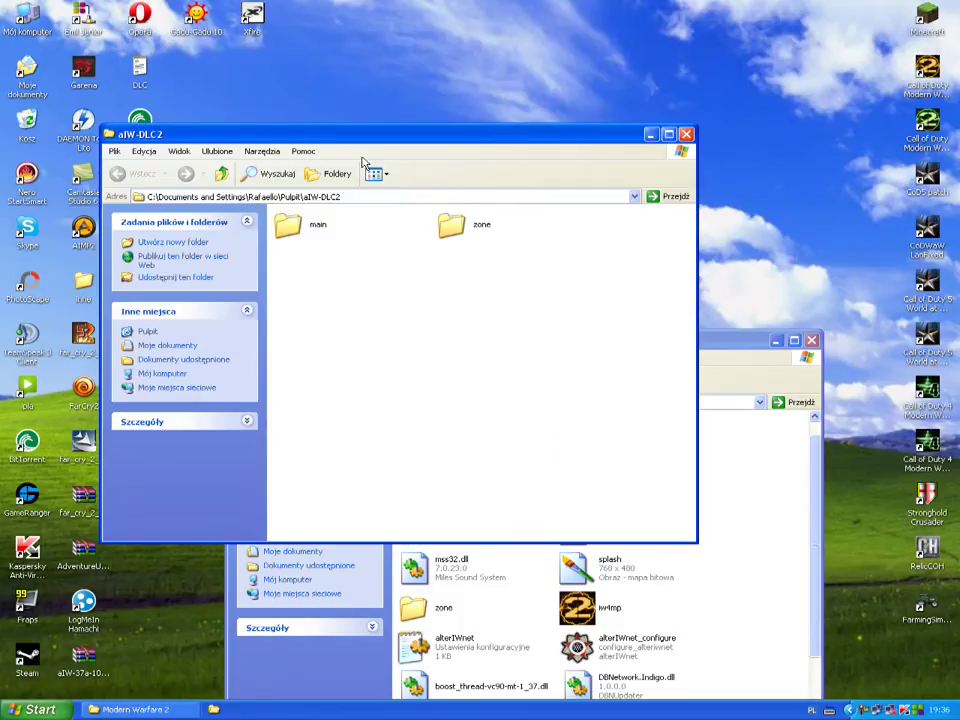
pyautogui.moveTo(339, 139); pyautogui.dragTo(311, 44)
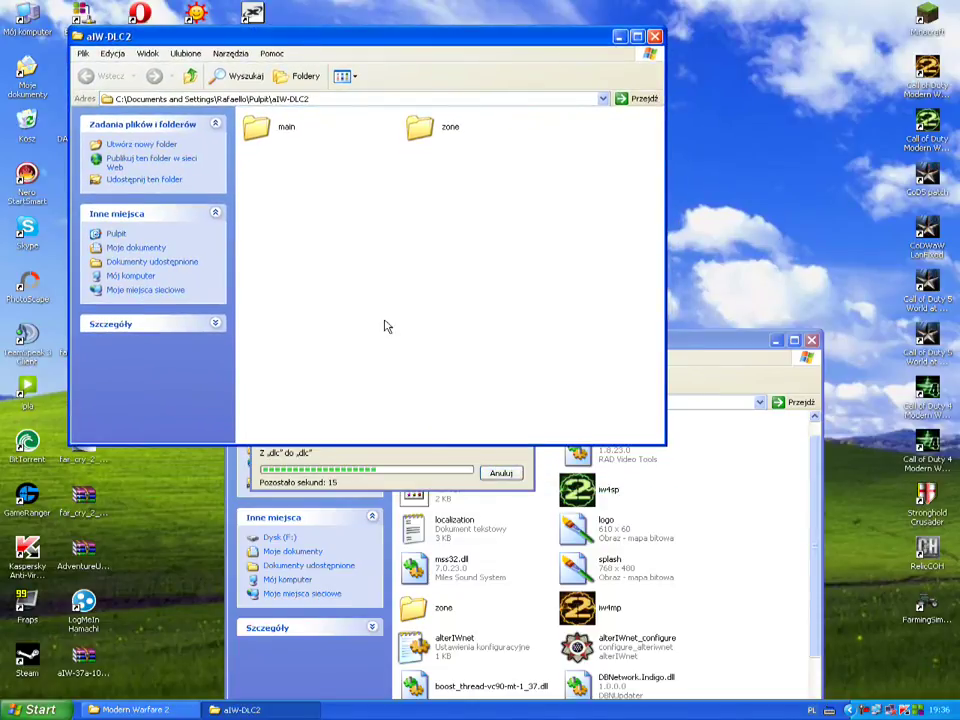
pyautogui.click(418, 455)
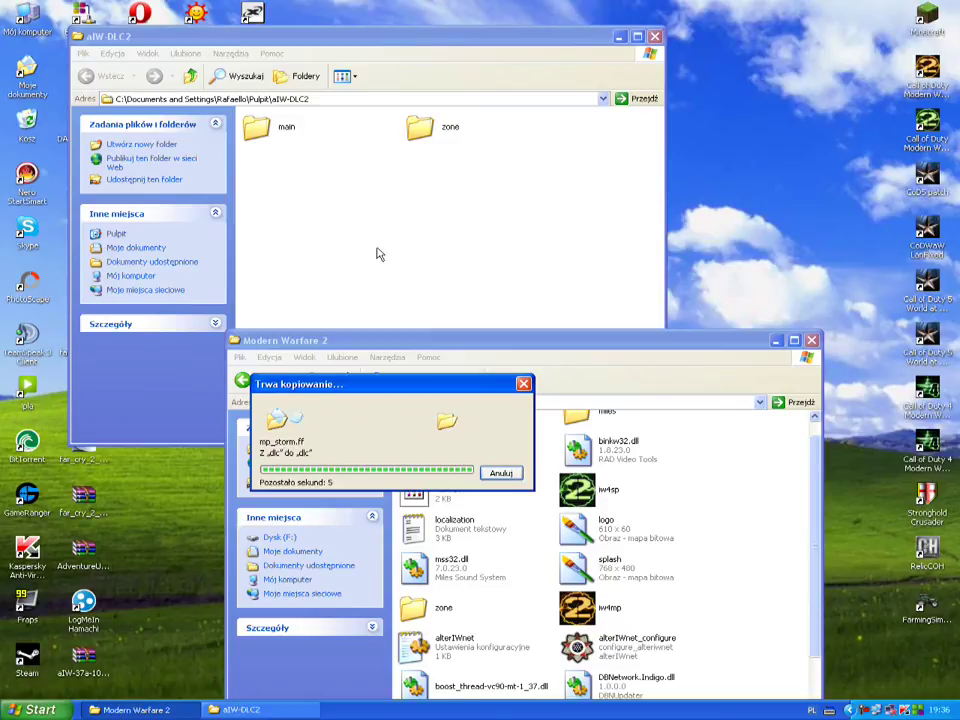
# Copy the main and zone folders from aIW-DLC2 into F:\Modern Warfare 2, replacing all existing files, and close aIW-DLC2.
pyautogui.moveTo(490, 188); pyautogui.dragTo(265, 124)
pyautogui.rightClick(265, 124)
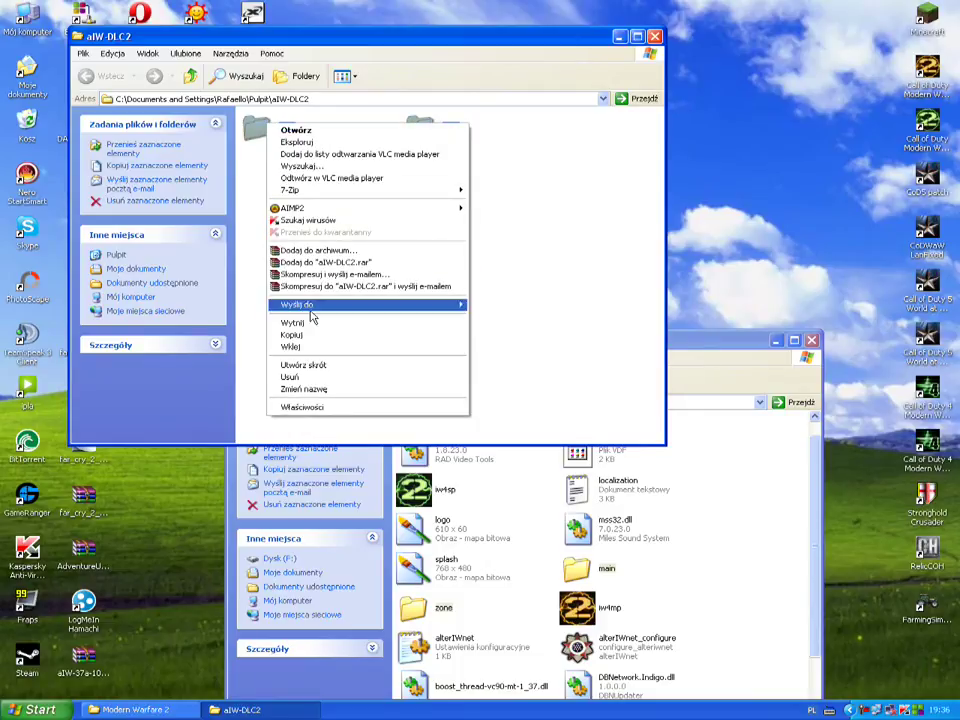
pyautogui.click(340, 333)
pyautogui.rightClick(694, 508)
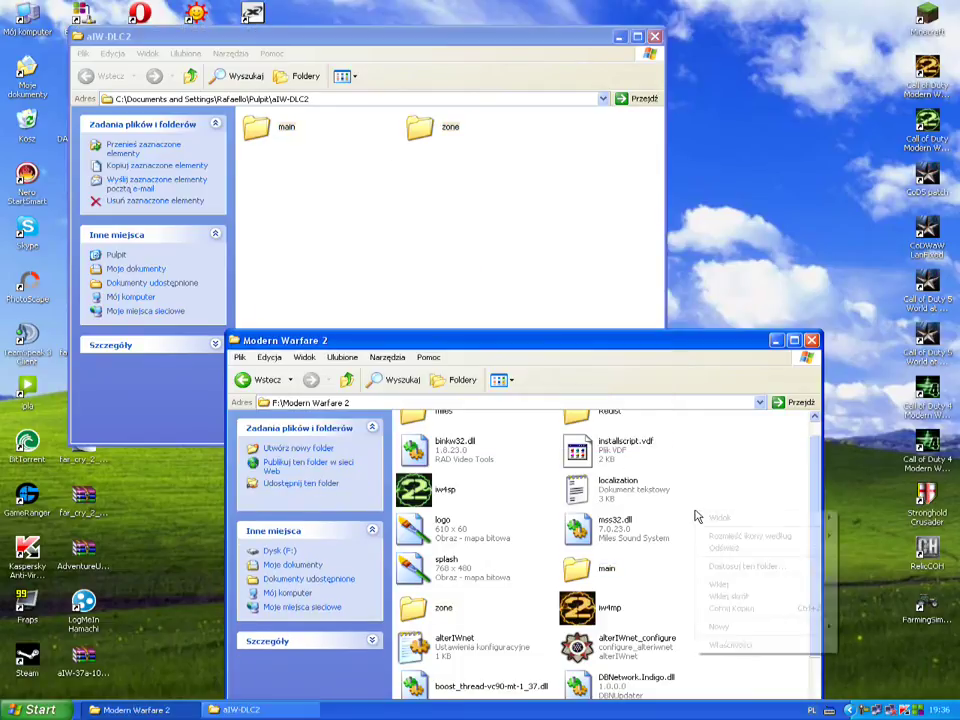
pyautogui.click(722, 583)
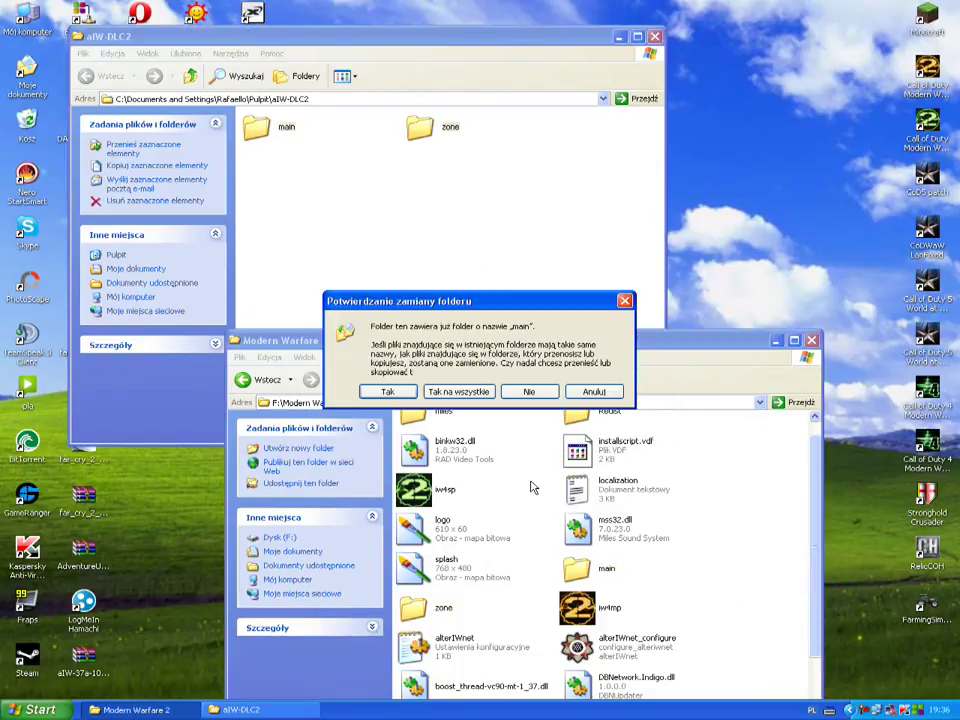
pyautogui.click(457, 392)
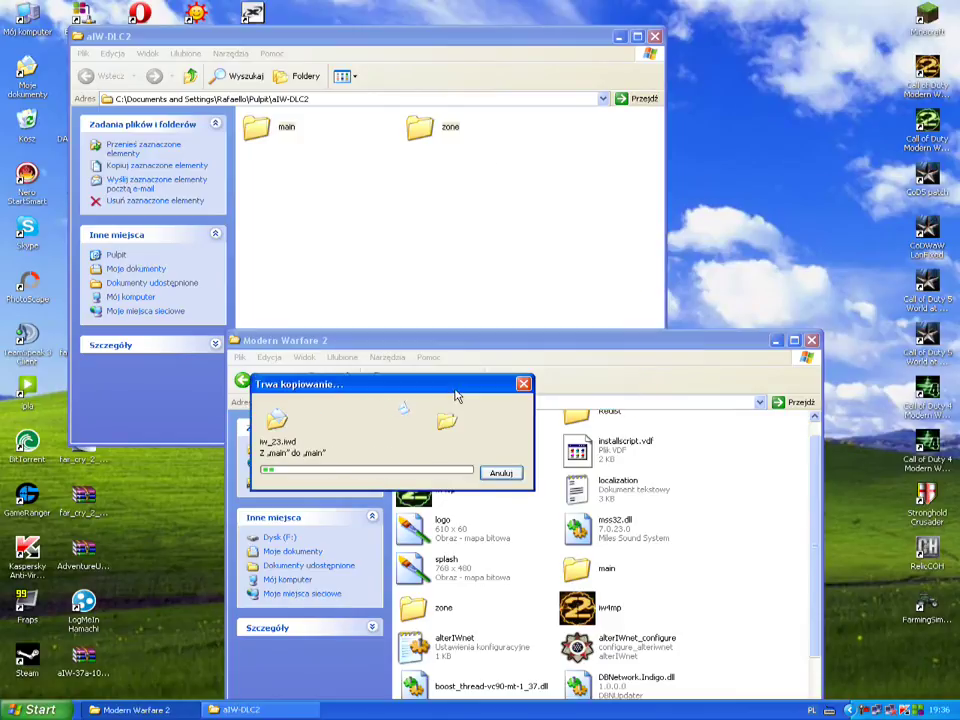
pyautogui.click(531, 141)
pyautogui.click(655, 36)
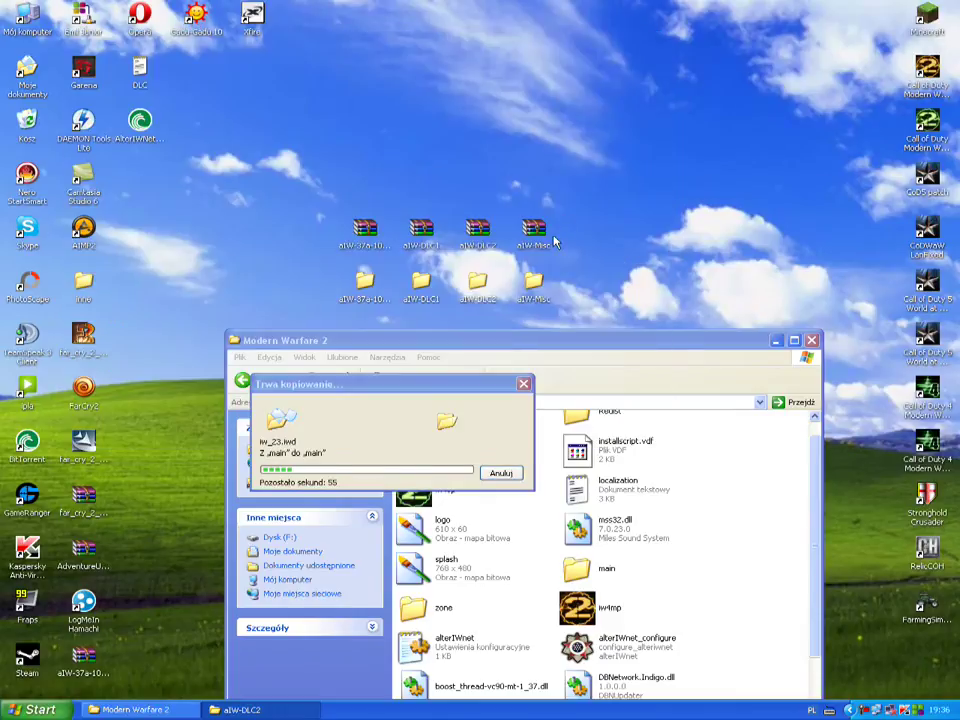
# Open the aIW-Misc folder and move its window up so the DLC2 copy progress can be watched.
pyautogui.doubleClick(535, 285)
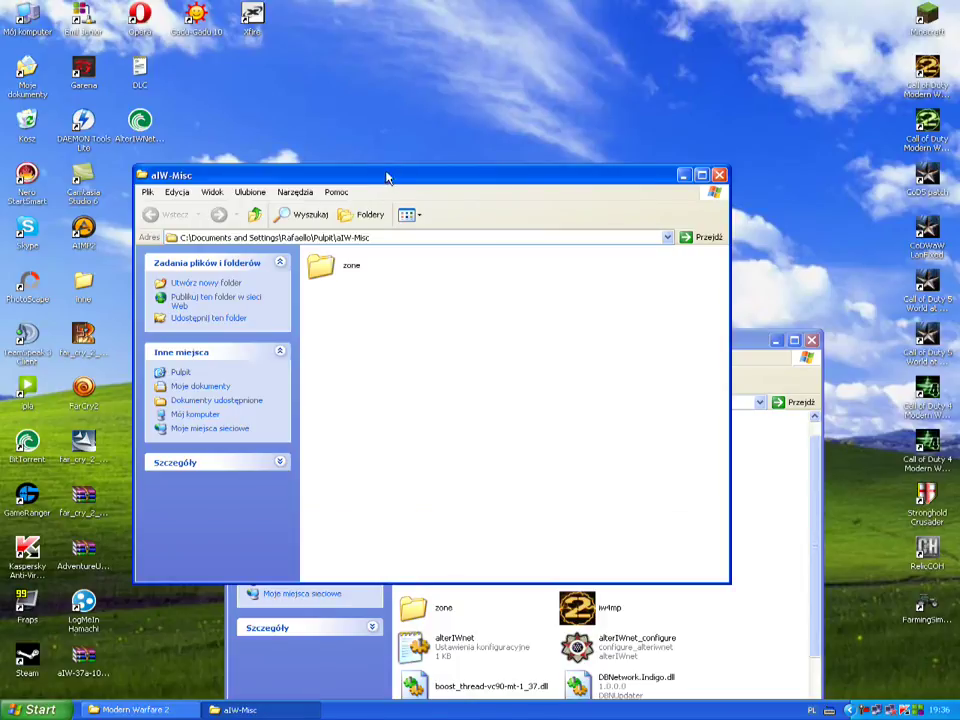
pyautogui.moveTo(387, 177); pyautogui.dragTo(362, 13)
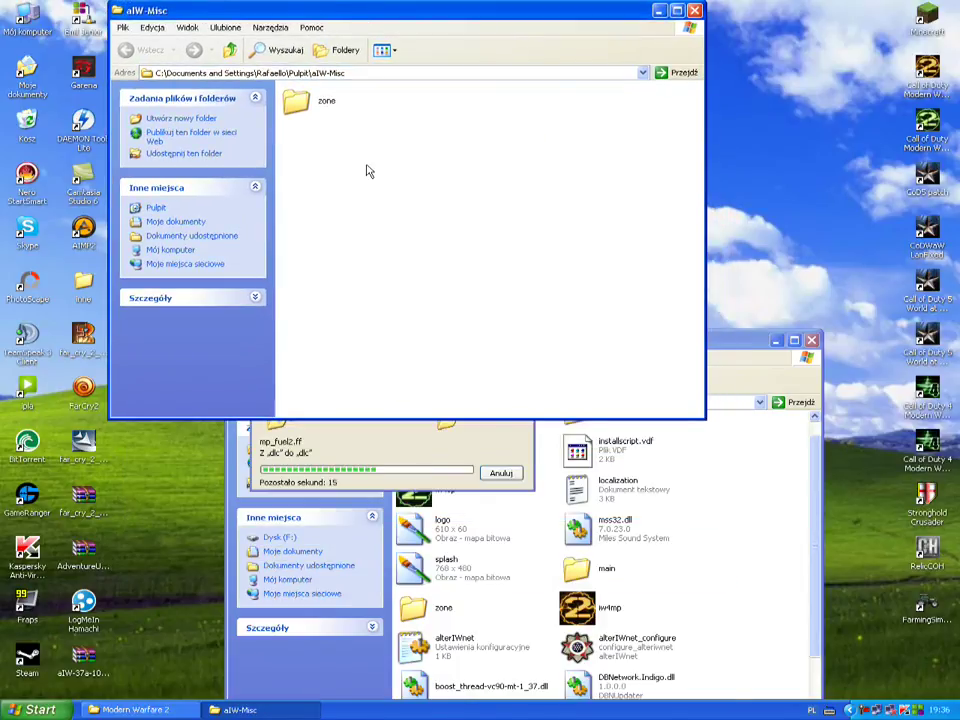
pyautogui.click(368, 450)
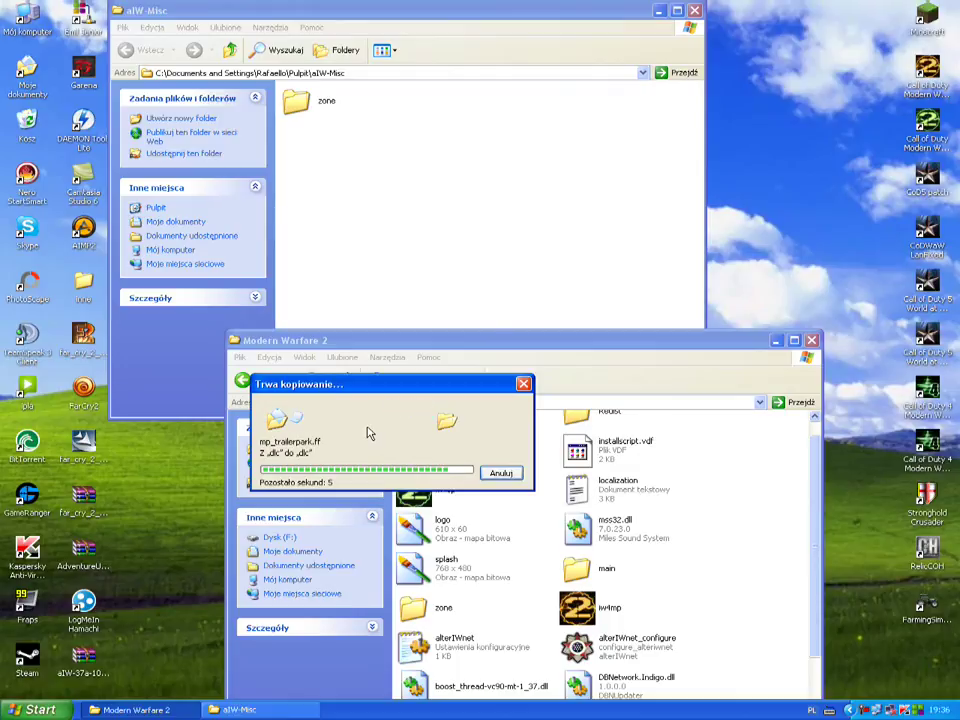
pyautogui.click(347, 238)
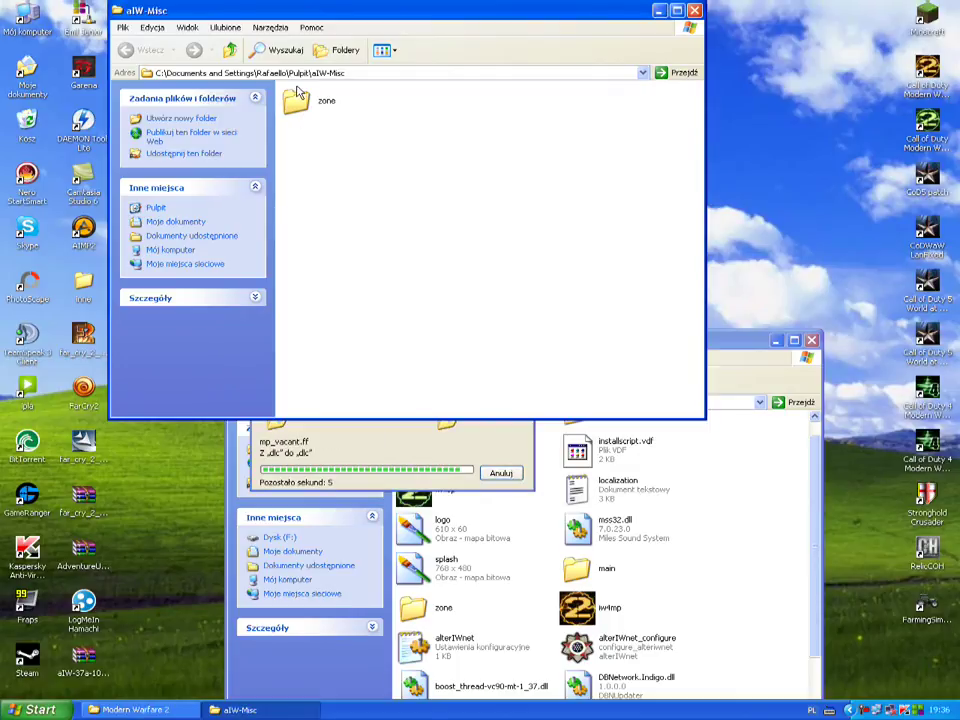
# Copy the zone folder from aIW-Misc into F:\Modern Warfare 2, replacing all existing files, and close aIW-Misc.
pyautogui.click(297, 102)
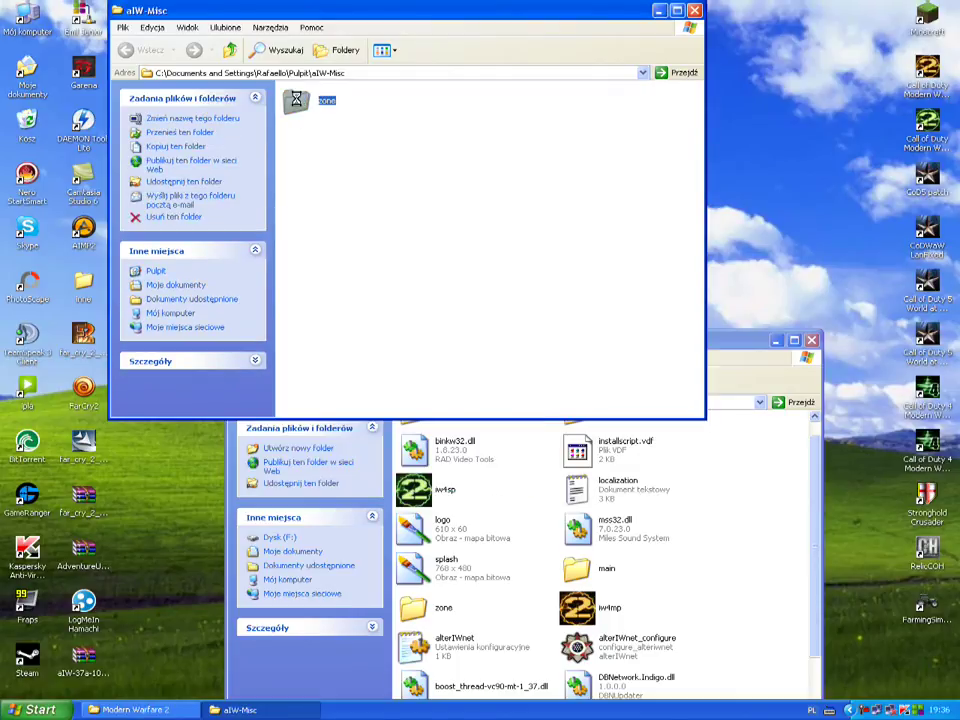
pyautogui.rightClick(297, 102)
pyautogui.click(364, 321)
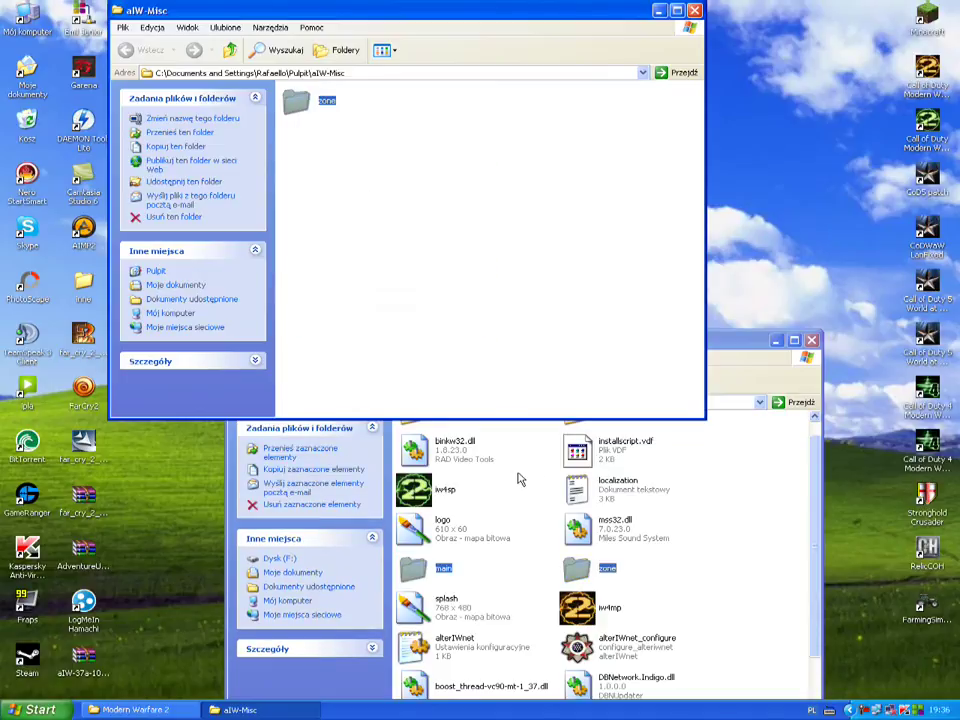
pyautogui.click(703, 527)
pyautogui.rightClick(701, 525)
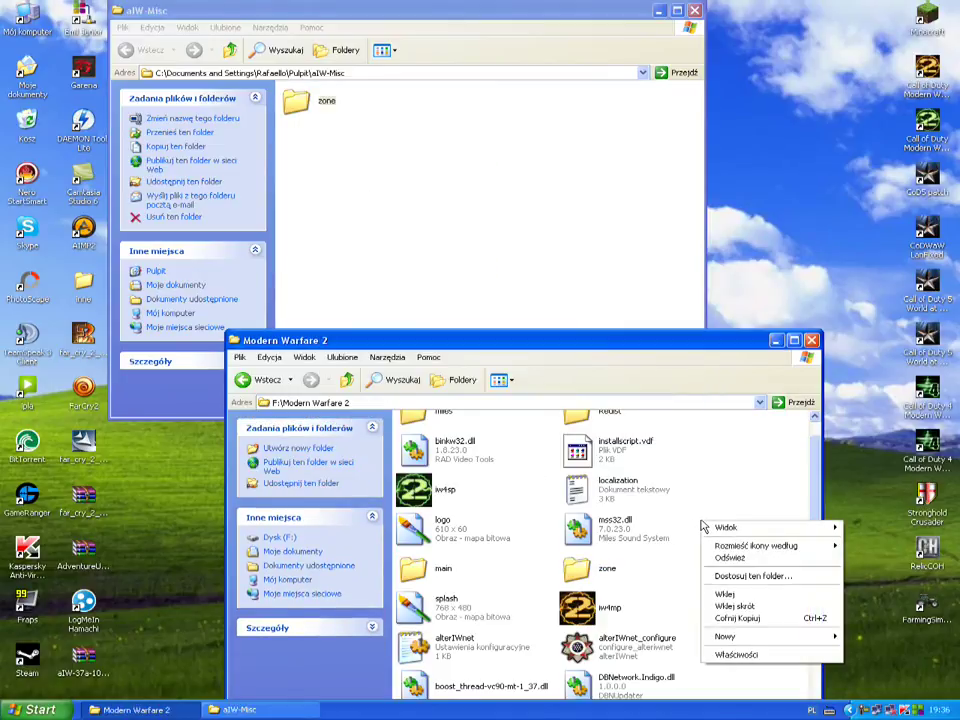
pyautogui.click(722, 594)
pyautogui.click(458, 393)
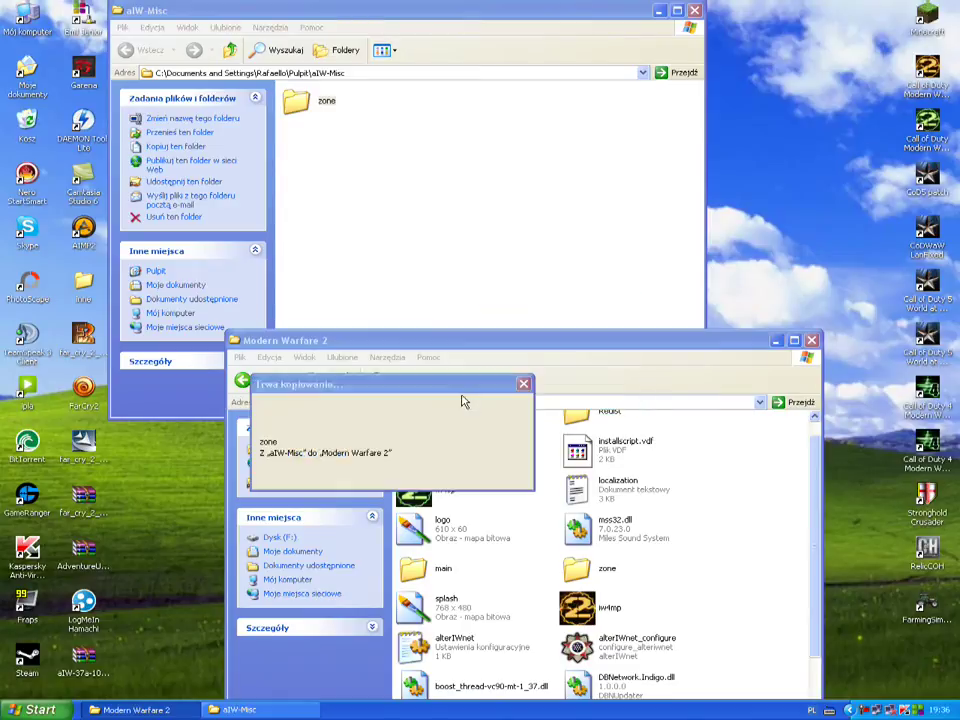
pyautogui.click(519, 250)
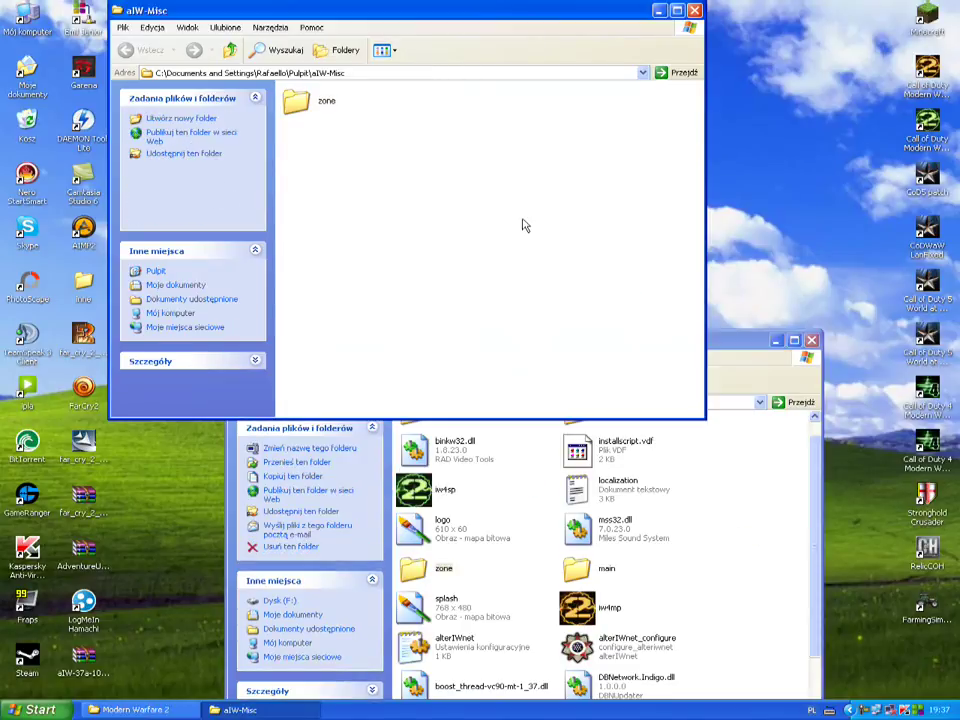
pyautogui.click(694, 12)
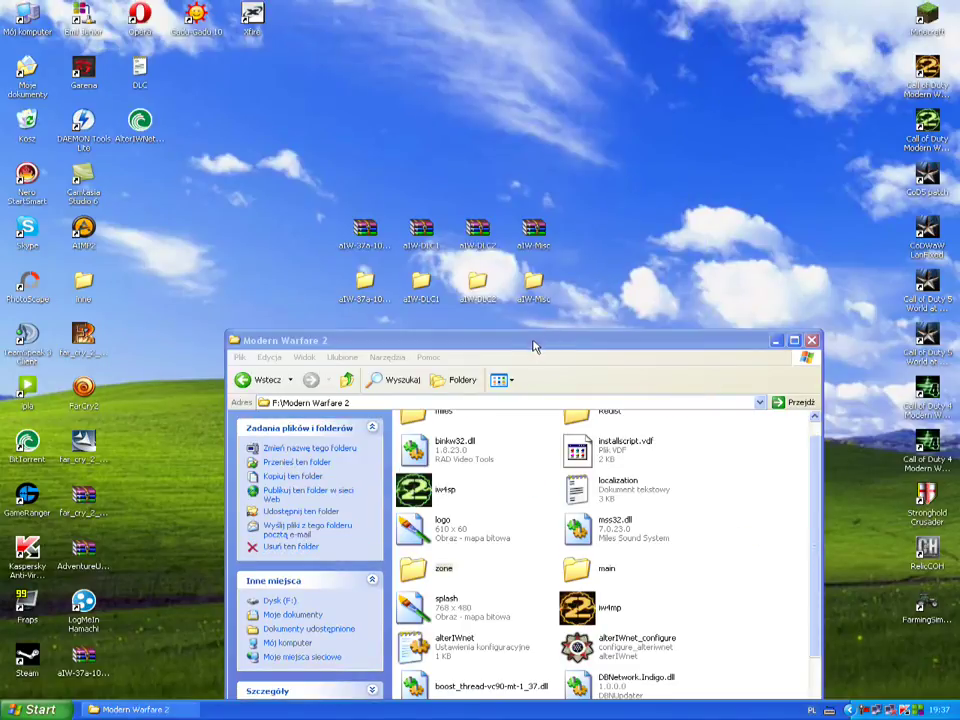
# Move the Modern Warfare 2 window to the middle of the desktop, examine the folder's files and select alterIWnet_configure.
pyautogui.moveTo(534, 341); pyautogui.dragTo(432, 158)
pyautogui.click(624, 437)
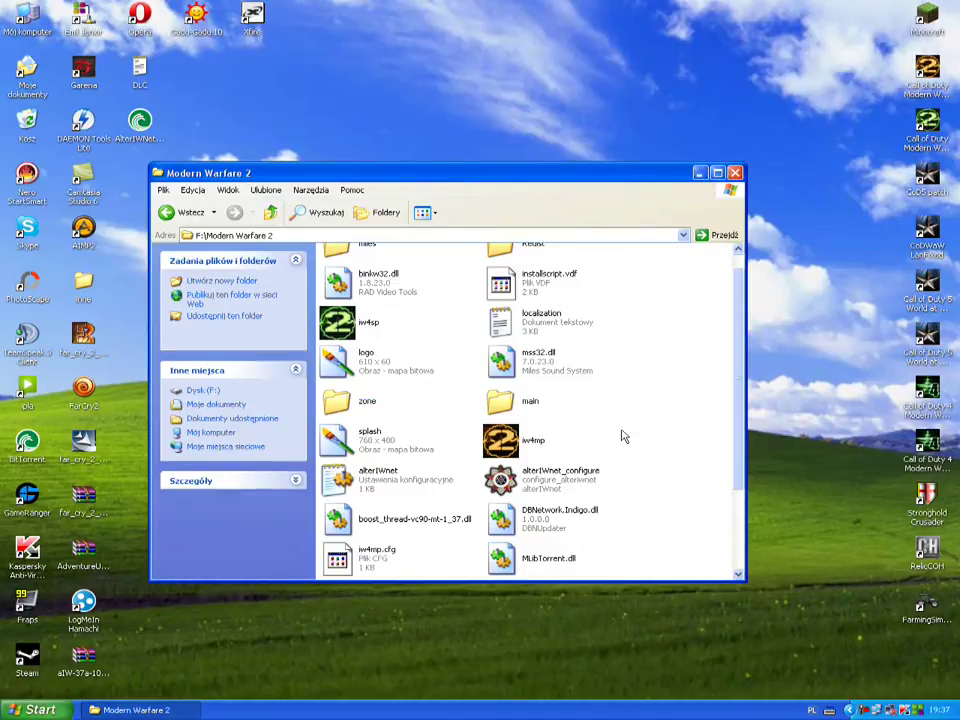
pyautogui.scroll(1, 622, 435)
pyautogui.scroll(-3, 608, 380)
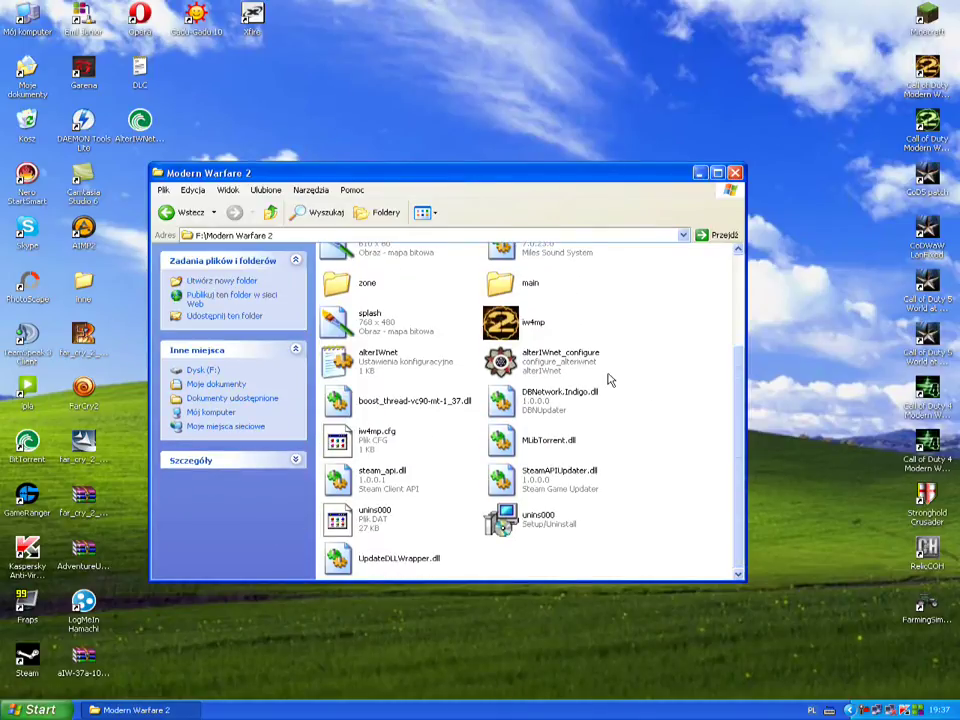
pyautogui.scroll(3, 598, 457)
pyautogui.scroll(-3, 620, 415)
pyautogui.scroll(2, 658, 411)
pyautogui.scroll(-2, 658, 411)
pyautogui.click(535, 370)
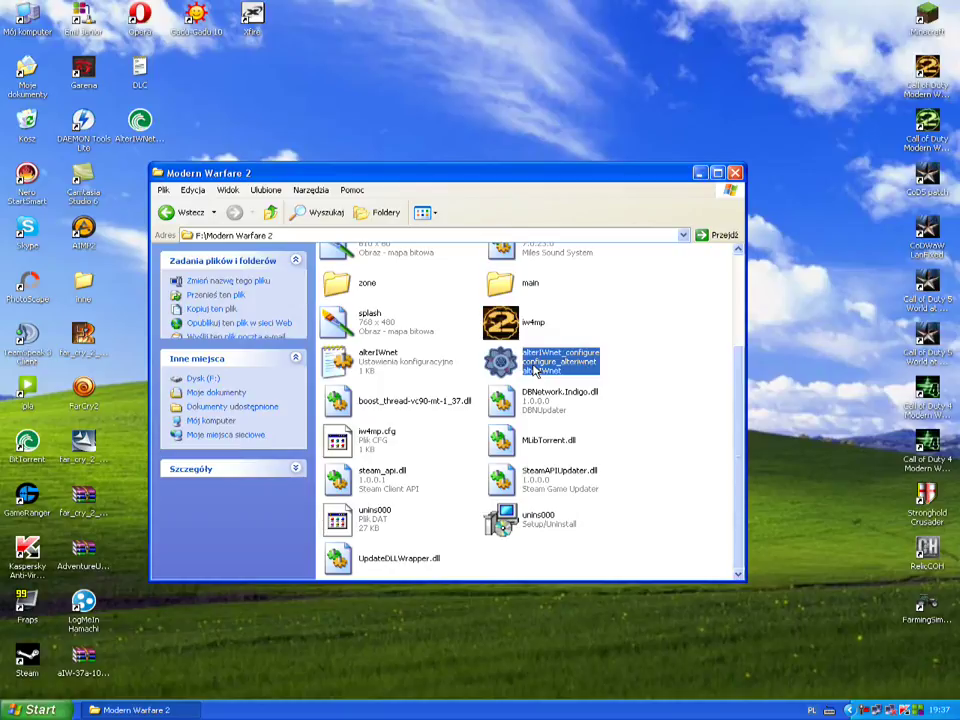
# Open the alterIWnet MW2 configuration, replace UnknownPlayer with the player's nickname and save it.
pyautogui.click(645, 410)
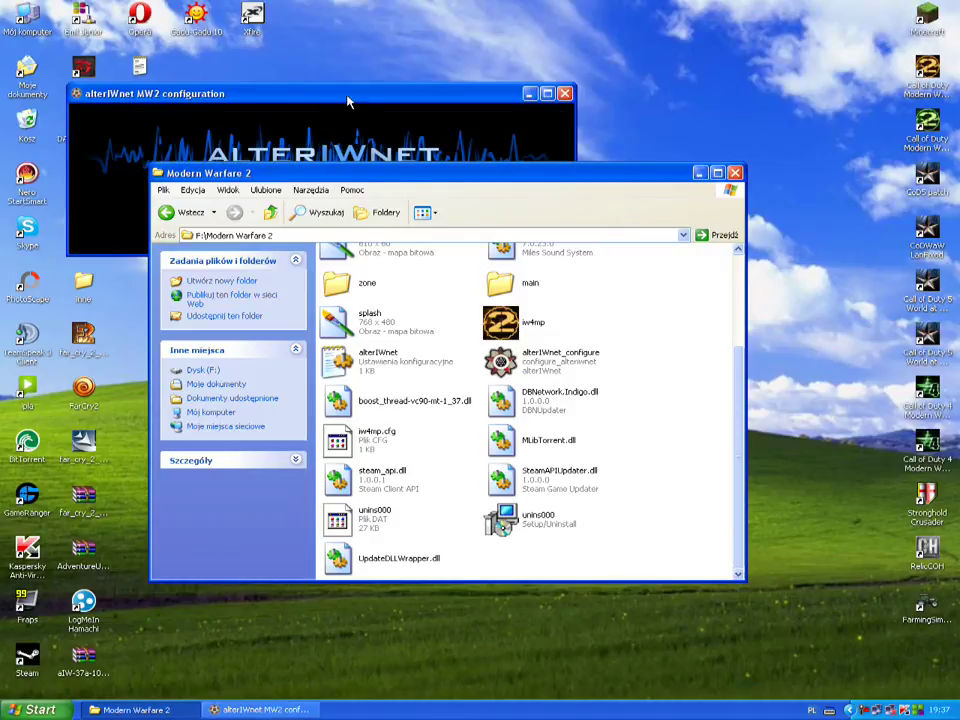
pyautogui.click(312, 151)
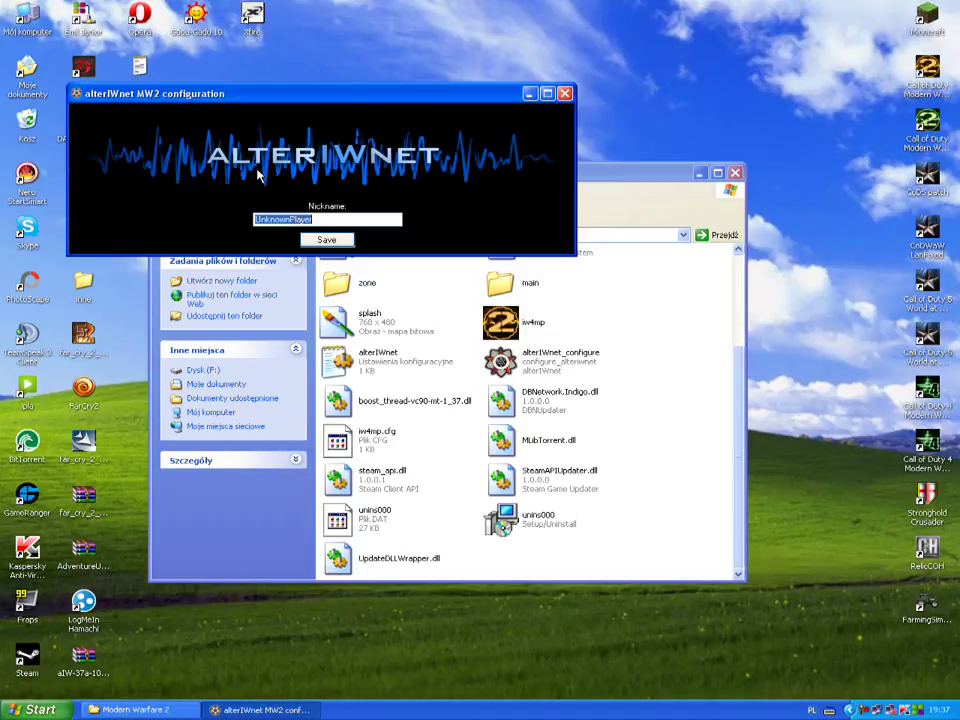
pyautogui.click(319, 220)
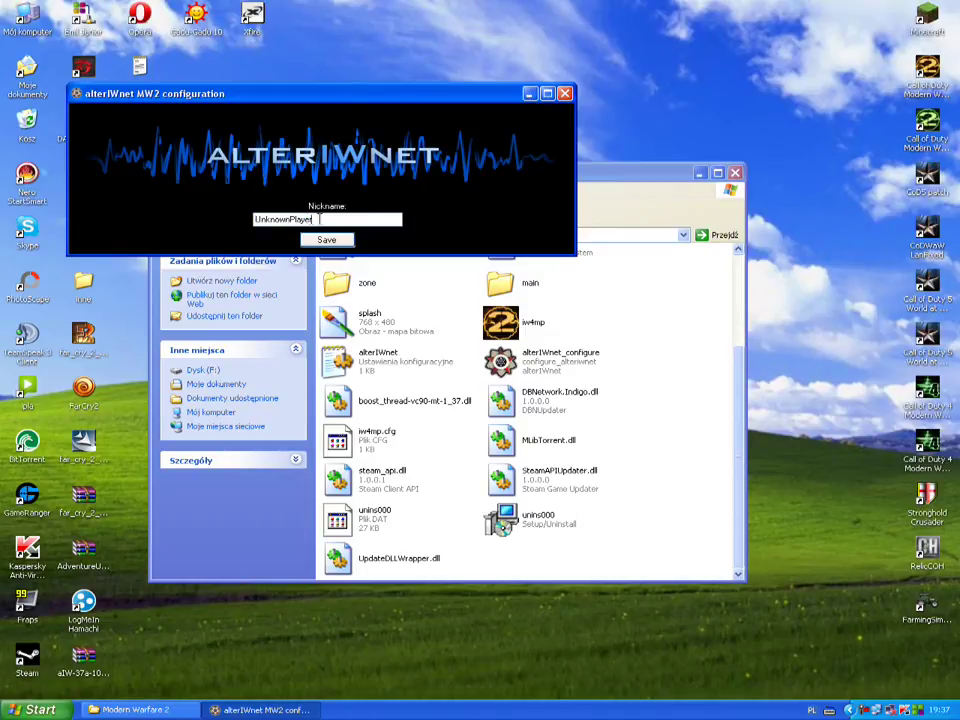
pyautogui.moveTo(319, 220); pyautogui.dragTo(241, 226)
pyautogui.press('BackSpace')
pyautogui.write('Rafaello')
pyautogui.click(318, 242)
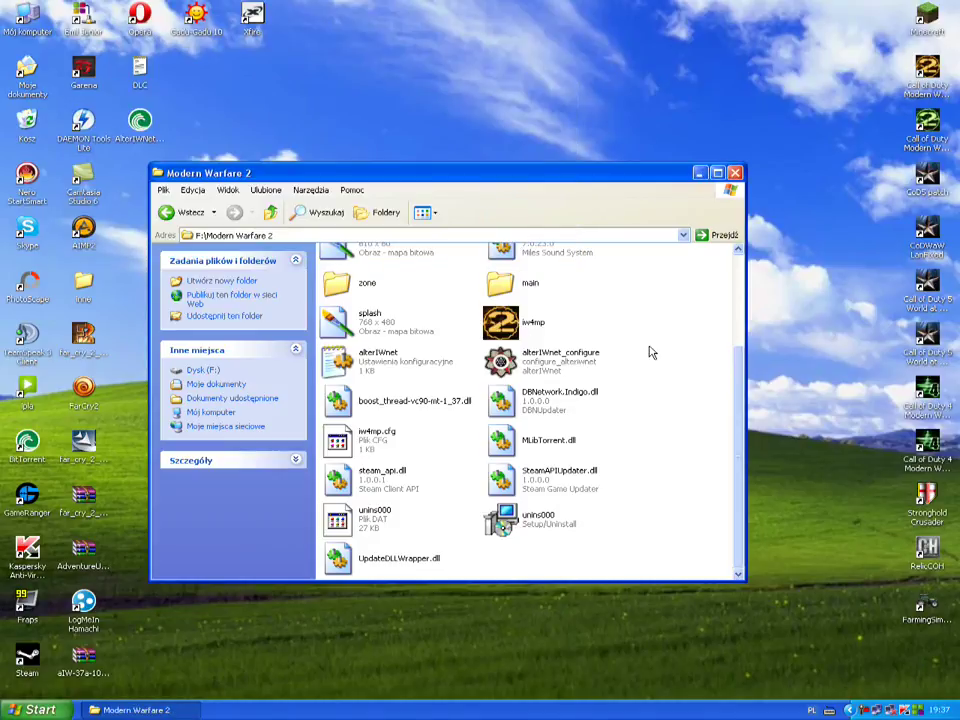
# Launch iw4mp from F:\Modern Warfare 2 and dismiss the Kaspersky Anti-Virus notifications about IW4MP.EXE.
pyautogui.scroll(2, 641, 365)
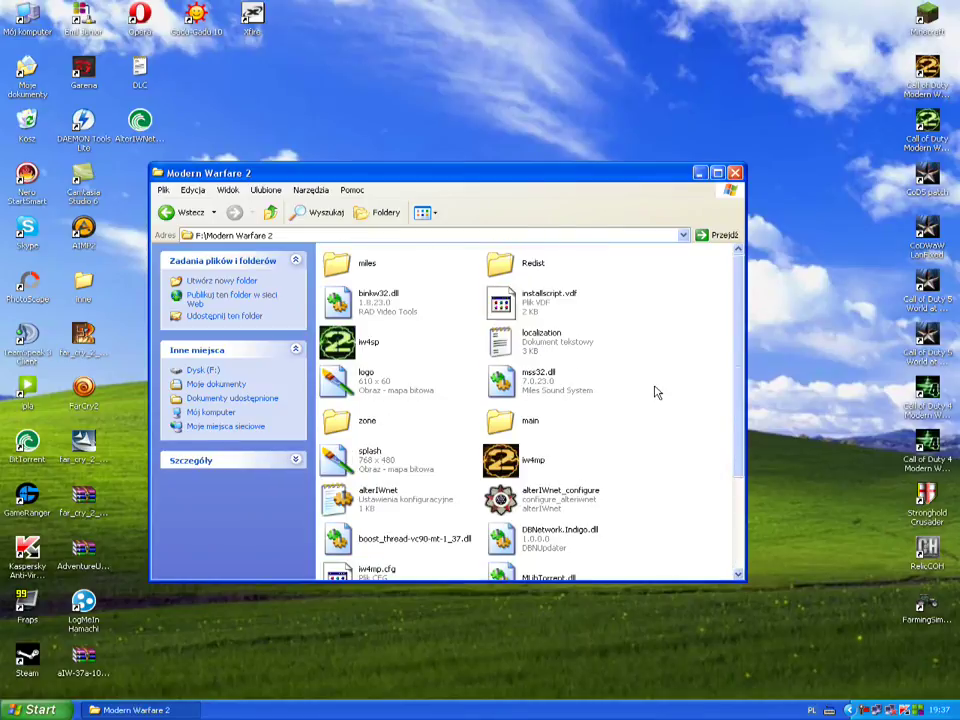
pyautogui.scroll(-3, 655, 392)
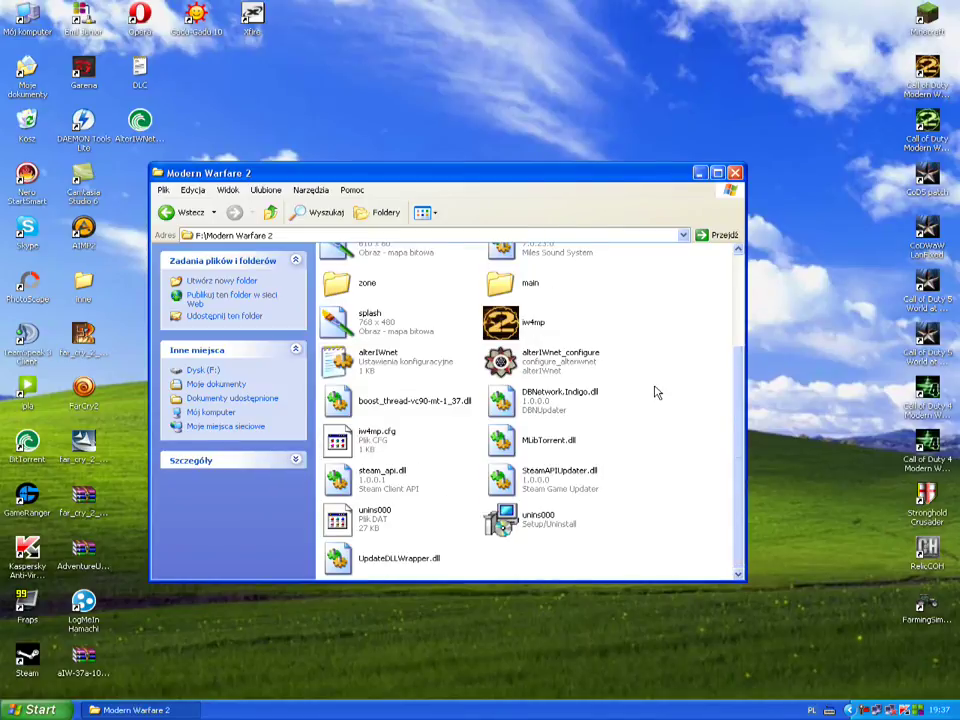
pyautogui.click(511, 330)
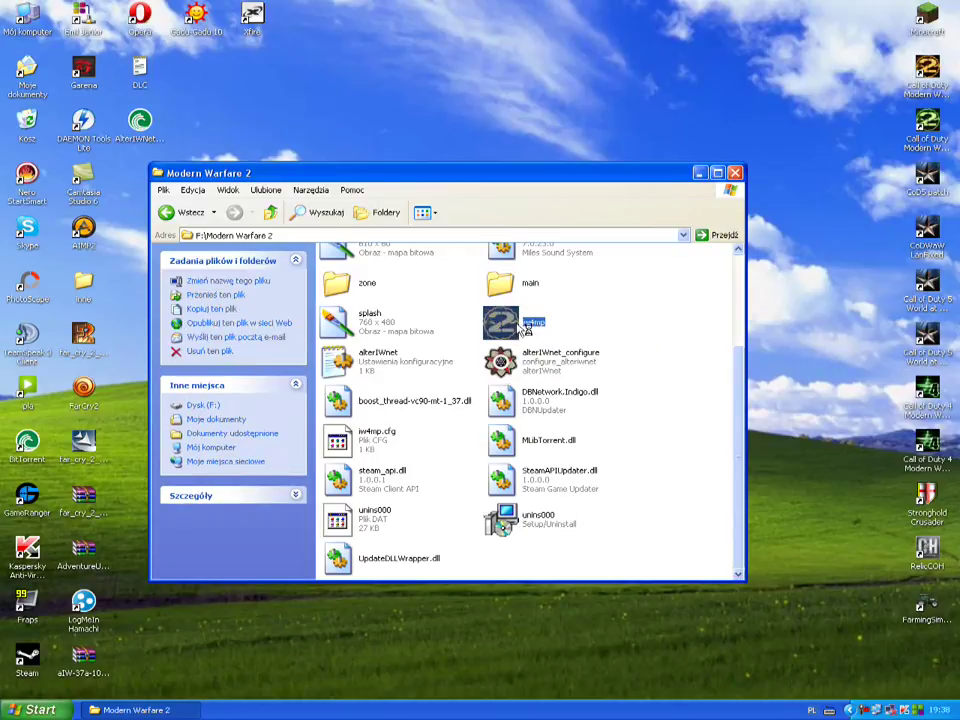
pyautogui.click(583, 316)
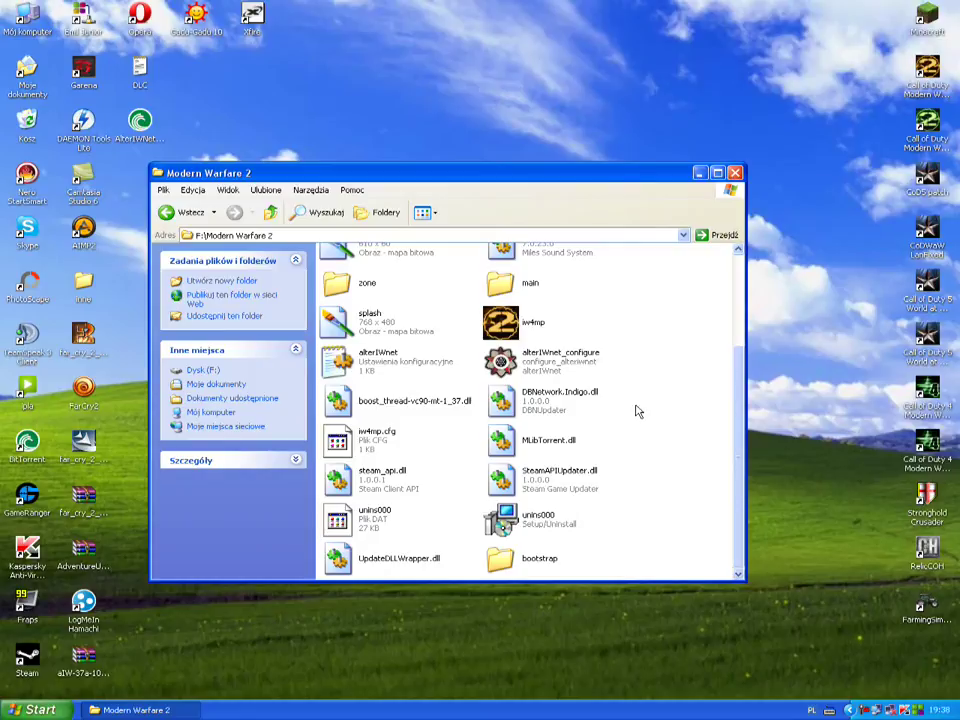
pyautogui.scroll(3, 646, 371)
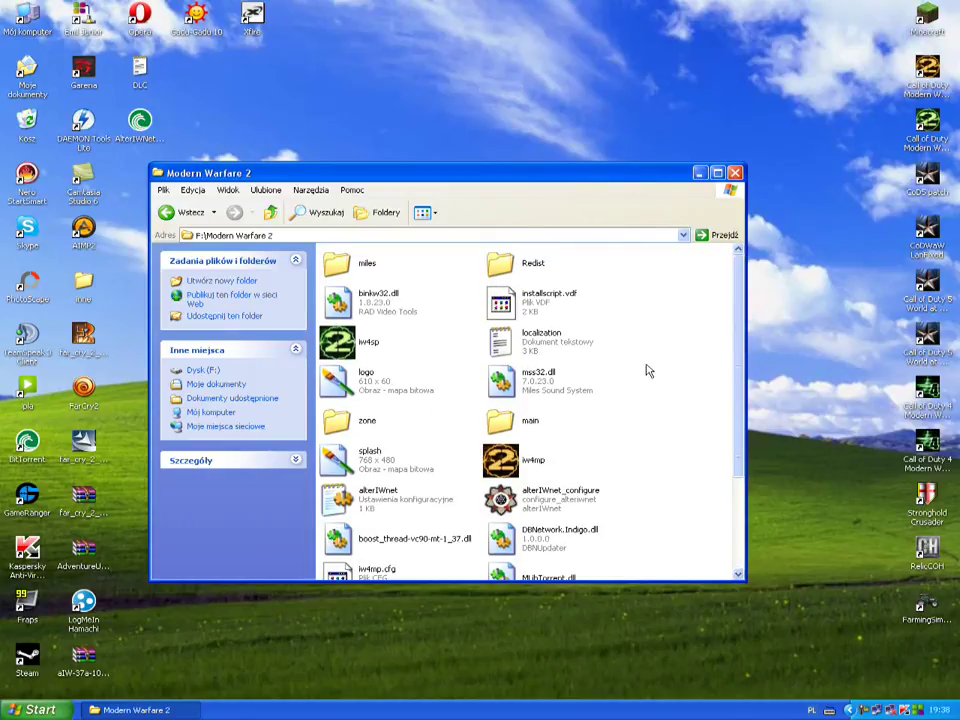
pyautogui.scroll(-3, 646, 371)
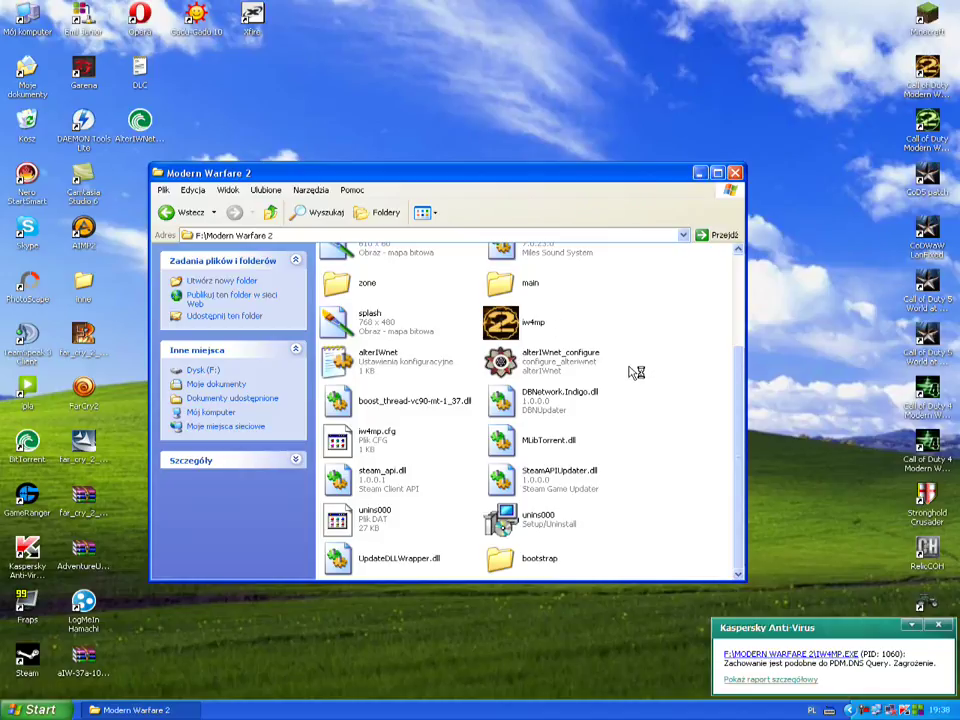
pyautogui.click(938, 627)
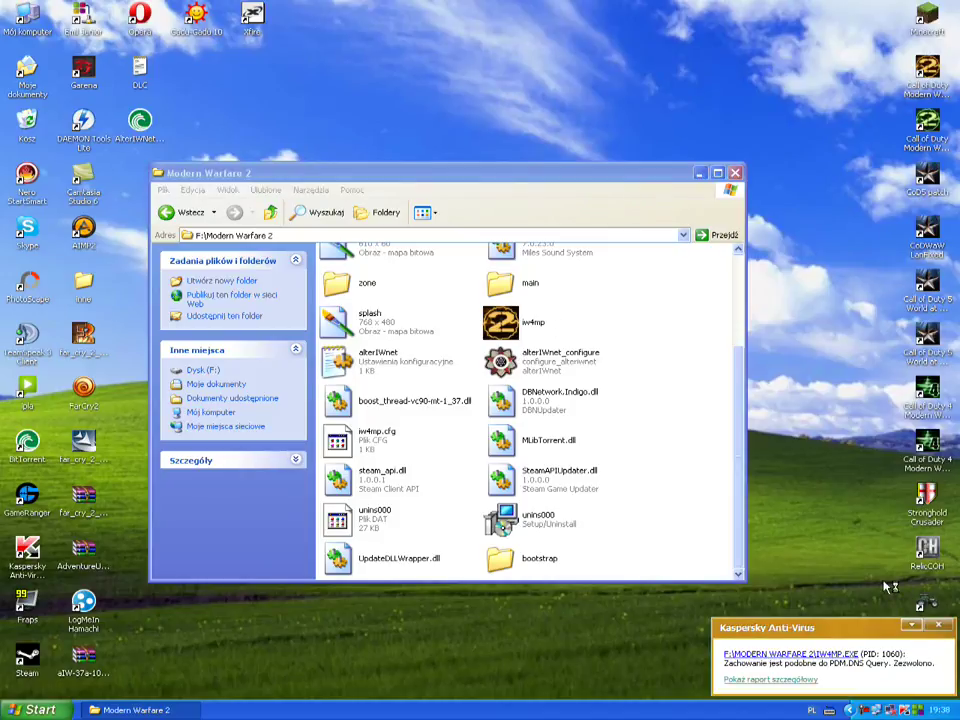
pyautogui.click(937, 628)
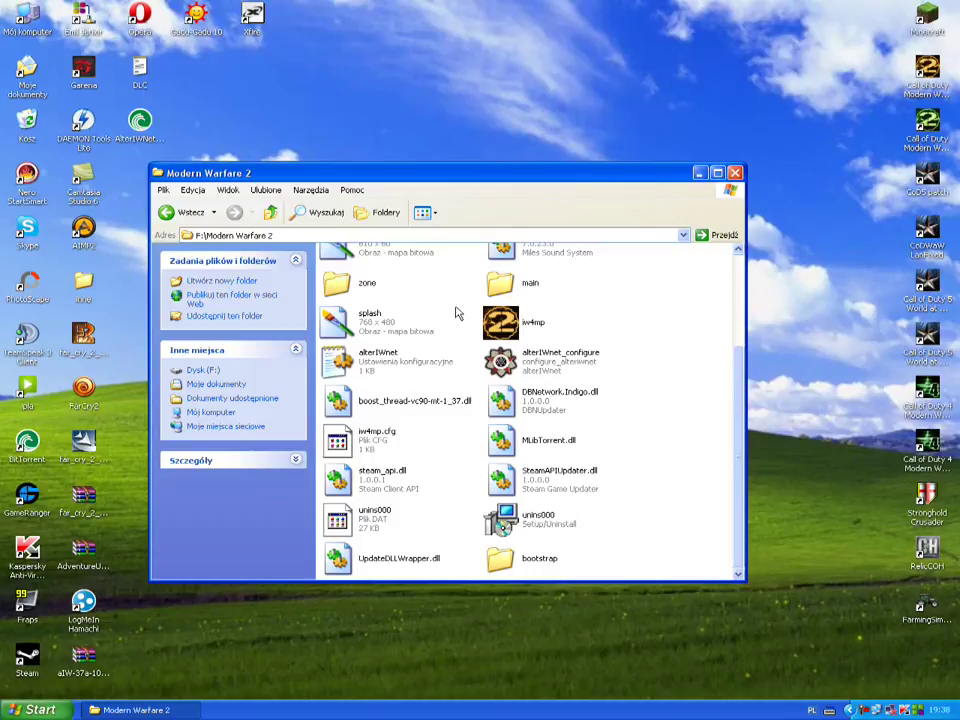
# Close the Modern Warfare 2 folder and dismiss the Kaspersky Anti-Virus notifications about UPDATE.CMD.
pyautogui.scroll(3, 671, 349)
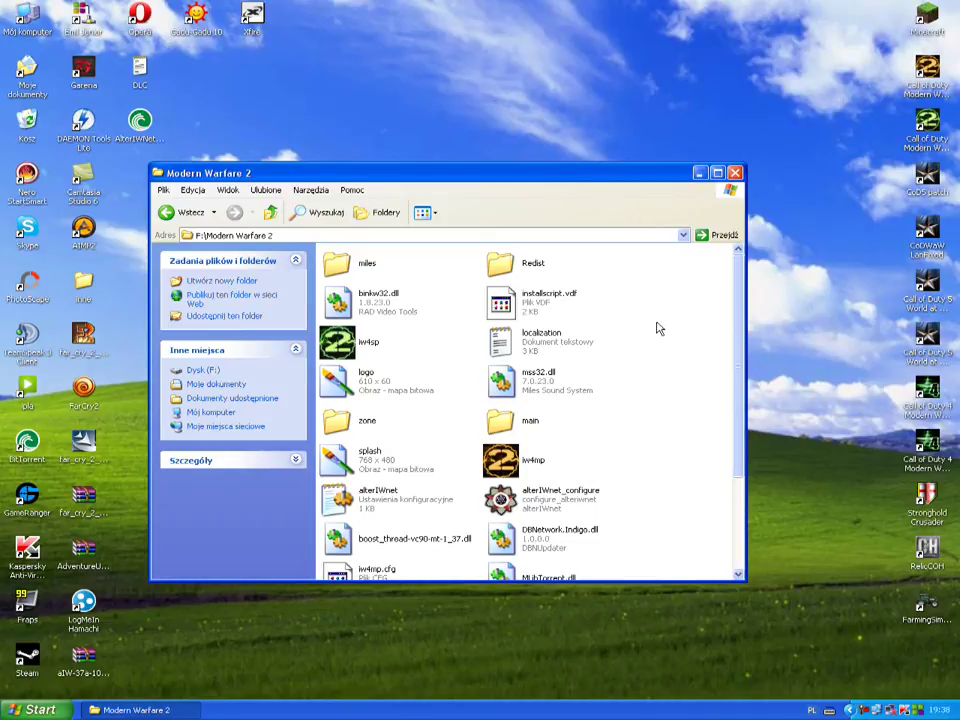
pyautogui.scroll(-4, 658, 328)
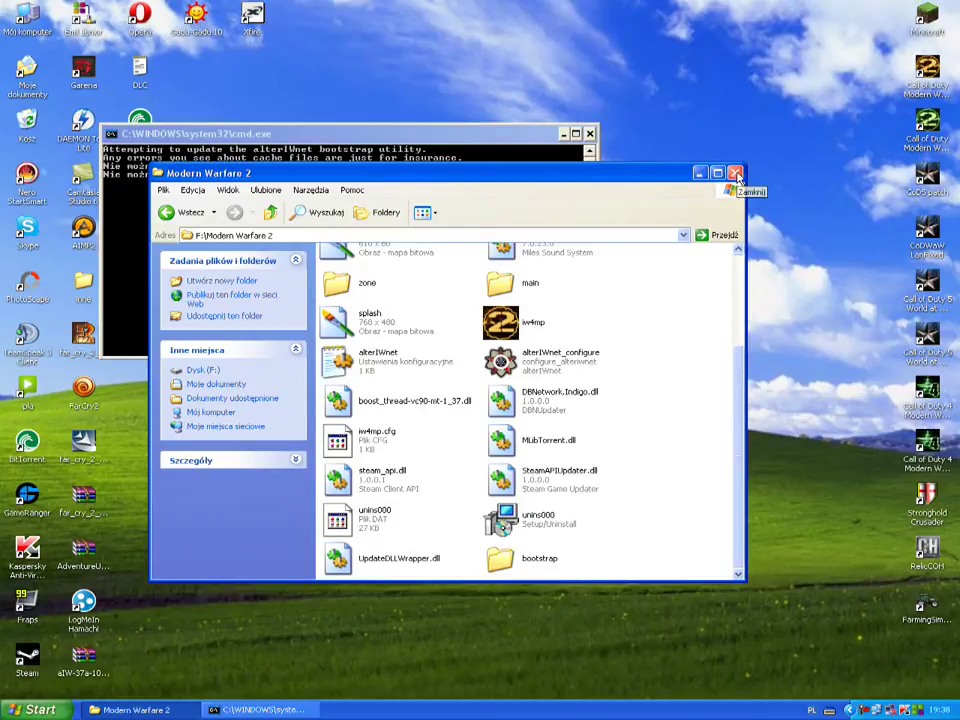
pyautogui.click(735, 173)
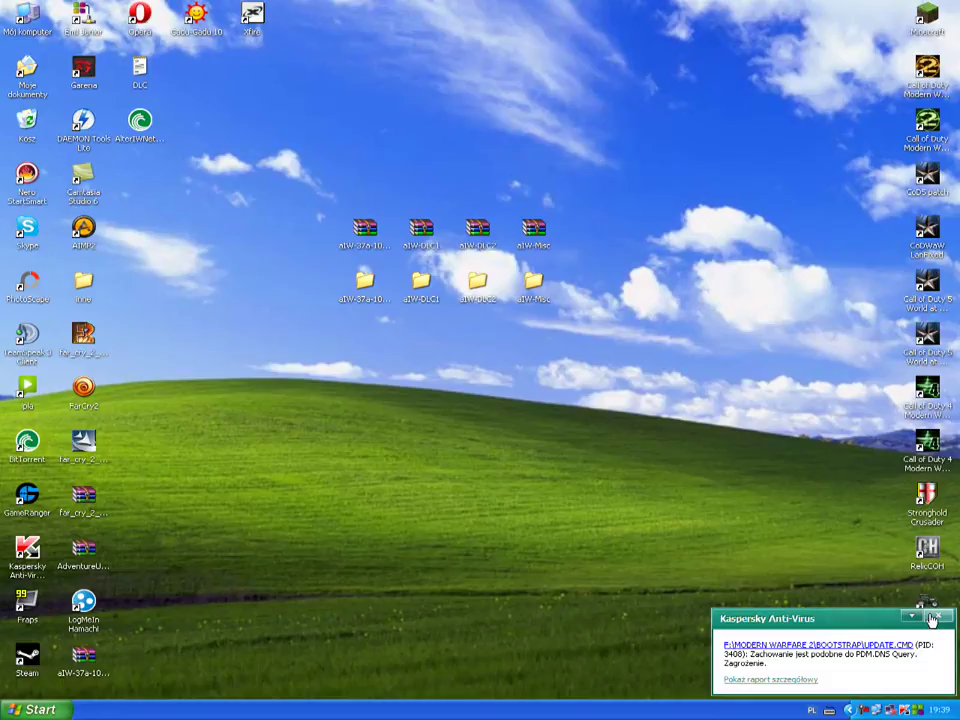
pyautogui.click(935, 617)
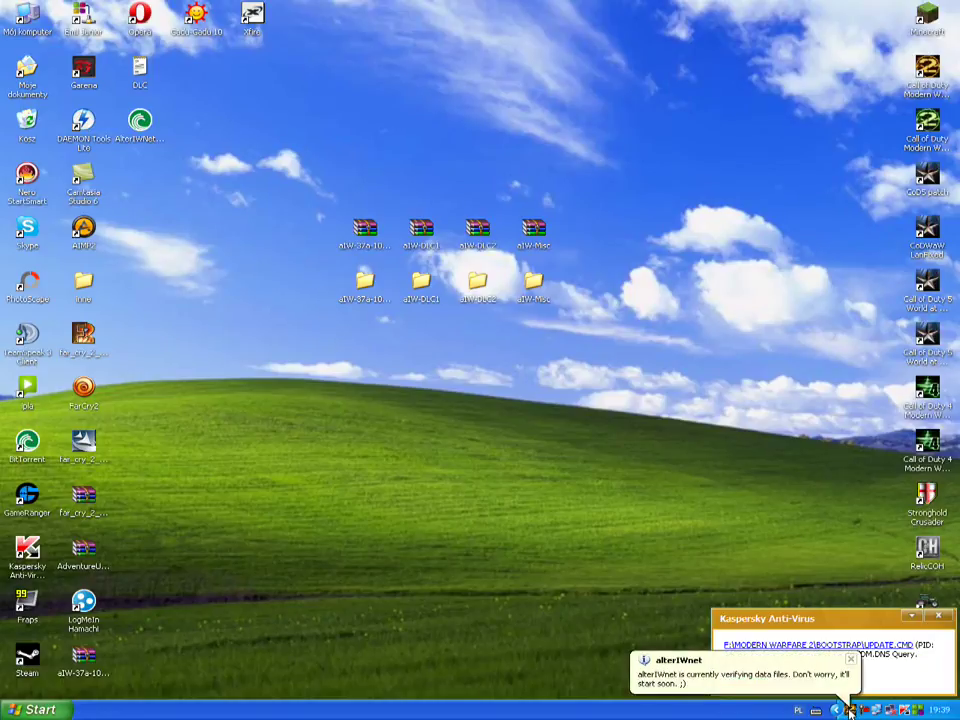
pyautogui.click(939, 617)
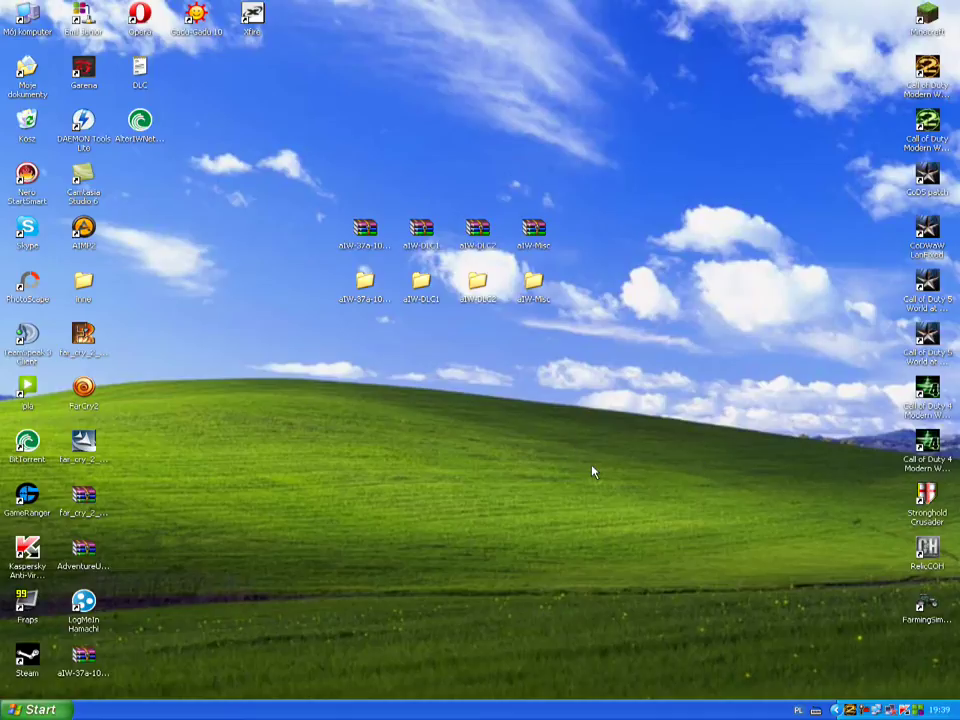
# Delete the four aIW archives, their four extracted folders and the AlterIWNet DLCs Repository torrent file from the desktop.
pyautogui.moveTo(602, 320); pyautogui.dragTo(499, 321)
pyautogui.click(549, 342)
pyautogui.moveTo(601, 319); pyautogui.dragTo(300, 212)
pyautogui.hotkey('ctrl', 'x')
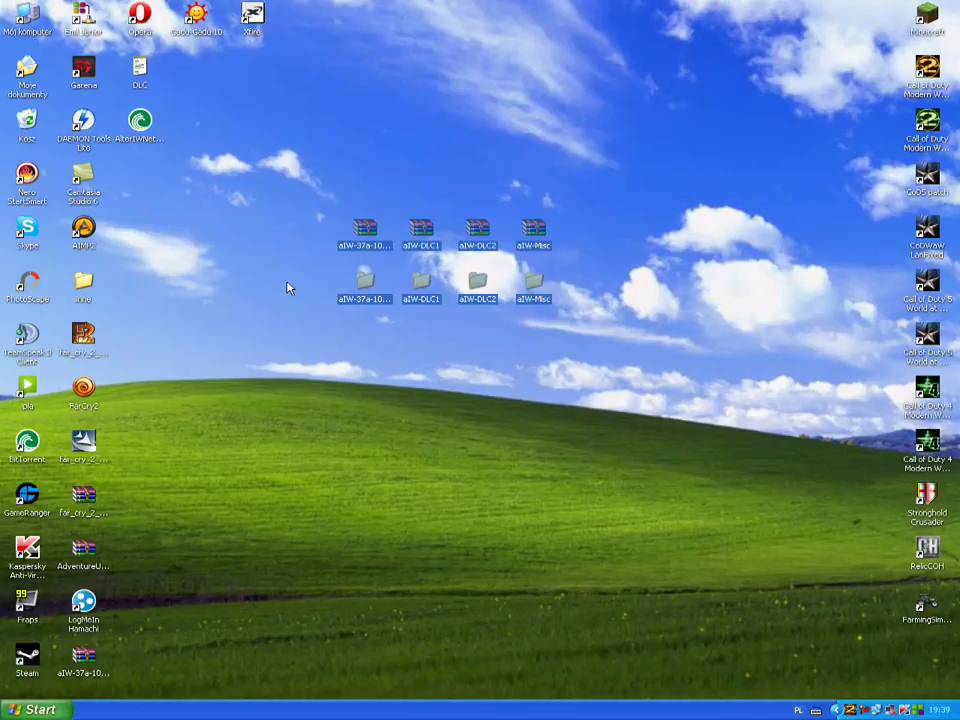
pyautogui.press('Delete')
pyautogui.click(518, 384)
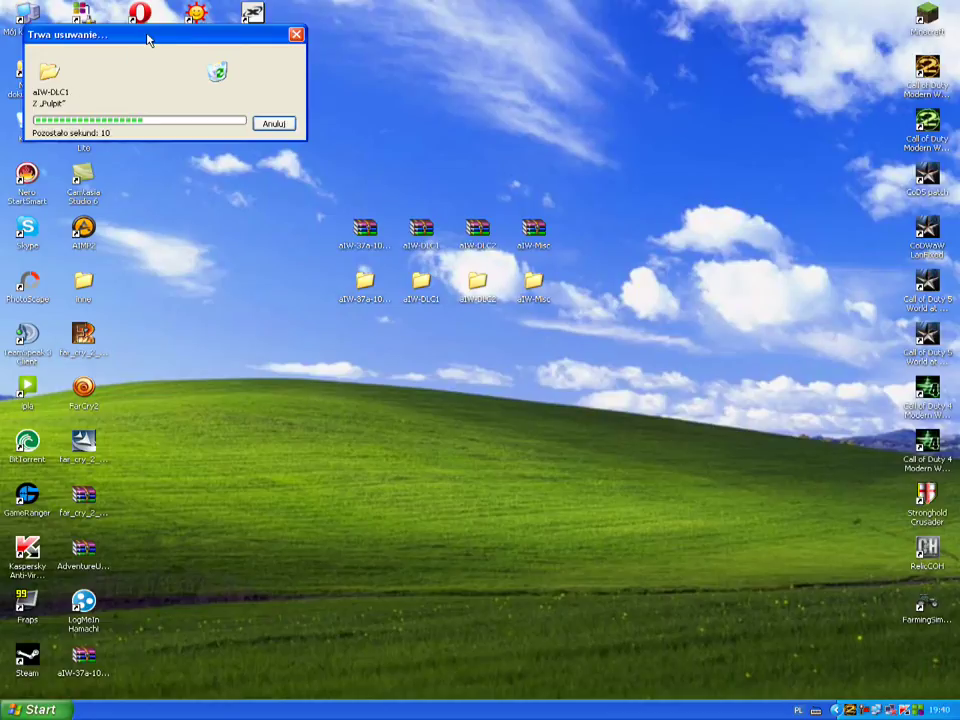
pyautogui.moveTo(148, 40); pyautogui.dragTo(381, 97)
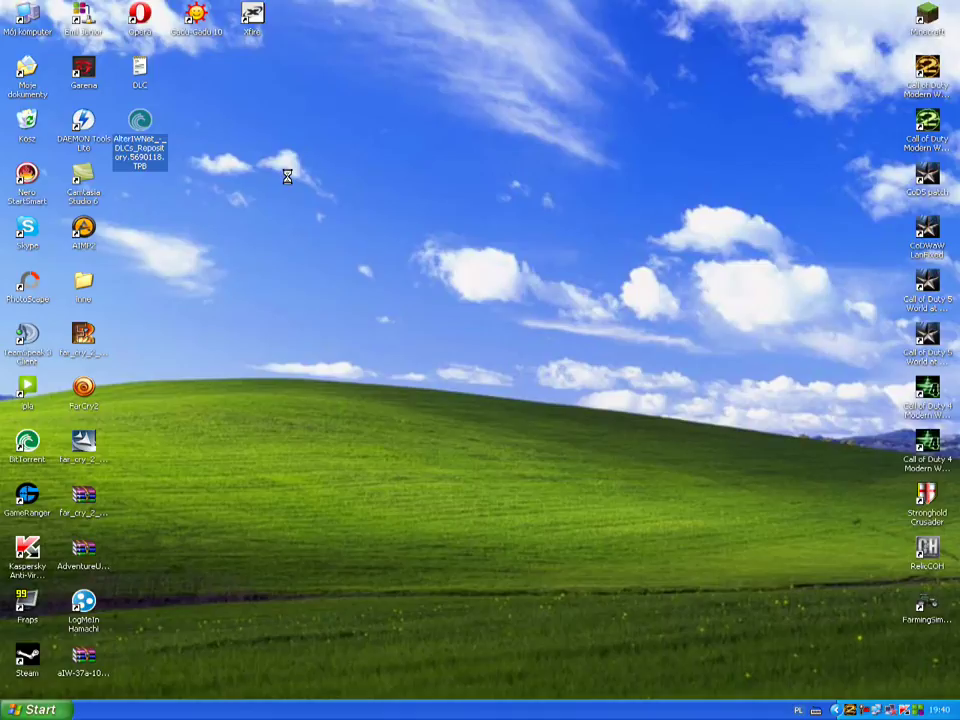
pyautogui.press('Delete')
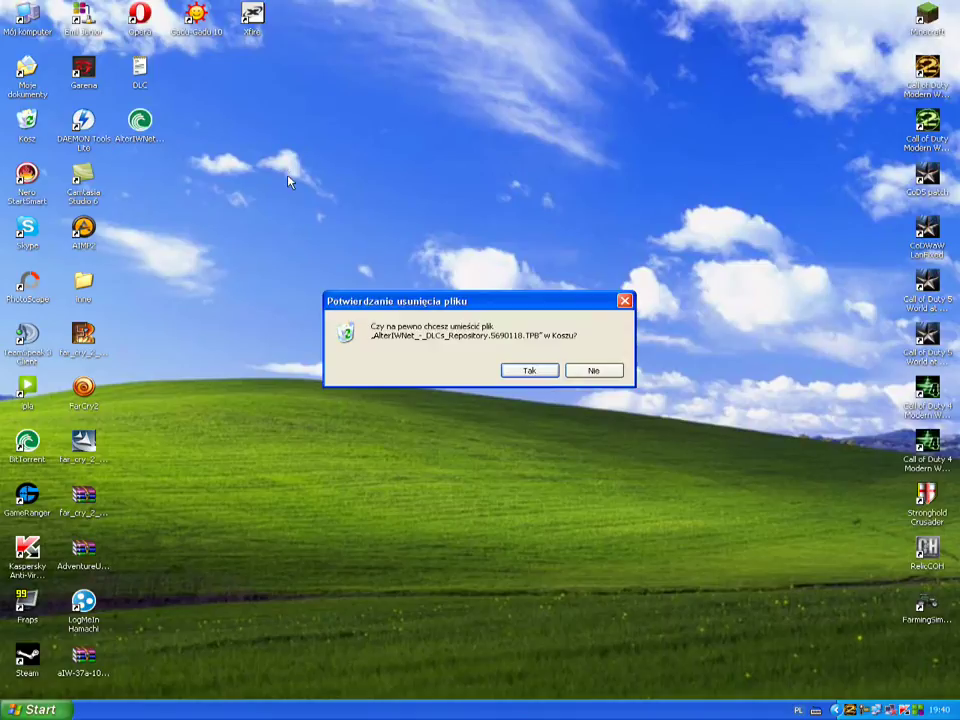
pyautogui.click(514, 374)
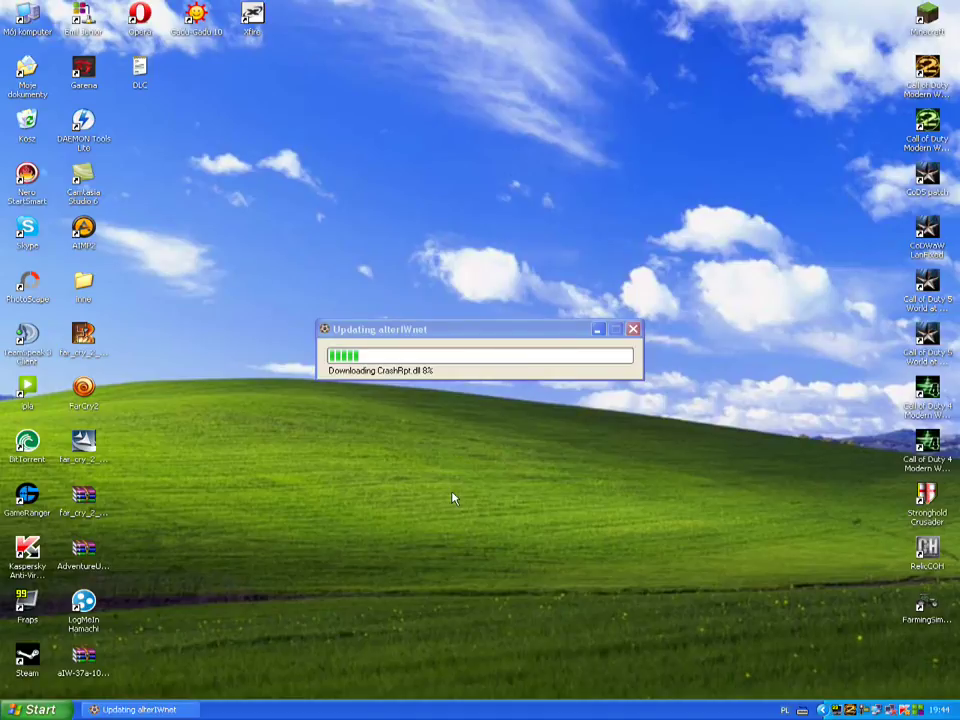
# Move the Updating alterIWnet window slightly up the desktop and dismiss the Kaspersky notifications during the update.
pyautogui.click(452, 332)
pyautogui.moveTo(452, 332); pyautogui.dragTo(454, 307)
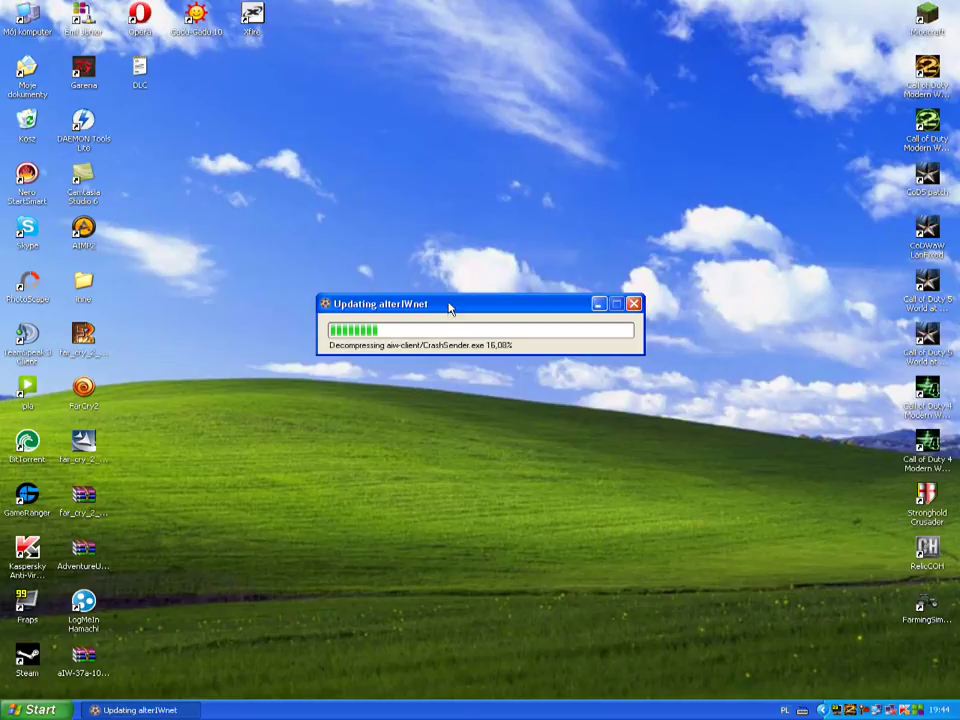
pyautogui.moveTo(452, 309); pyautogui.dragTo(453, 291)
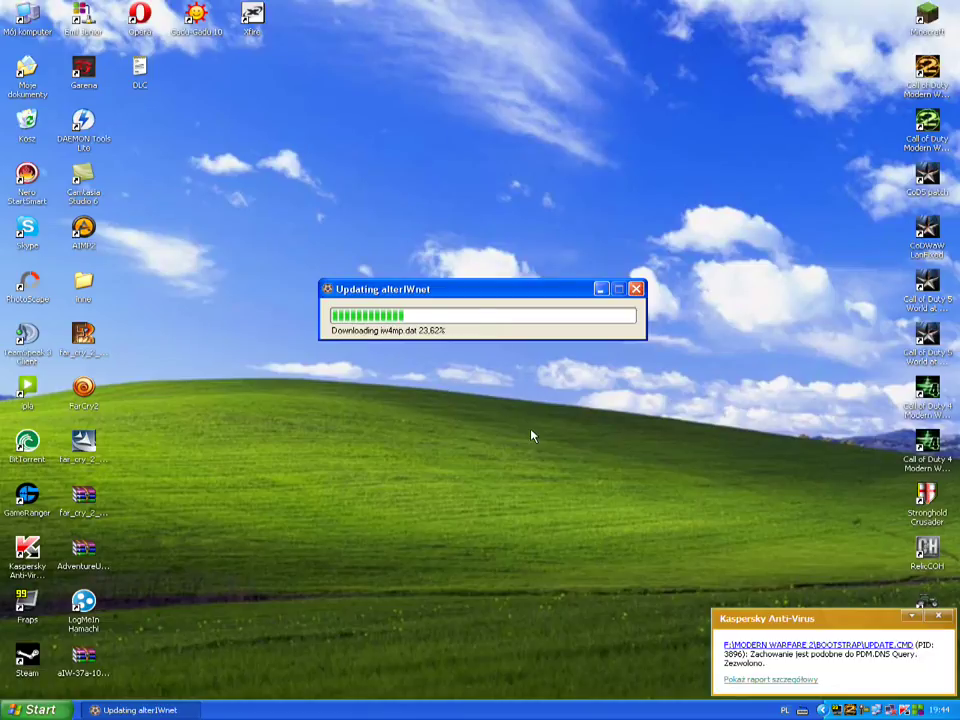
pyautogui.click(933, 619)
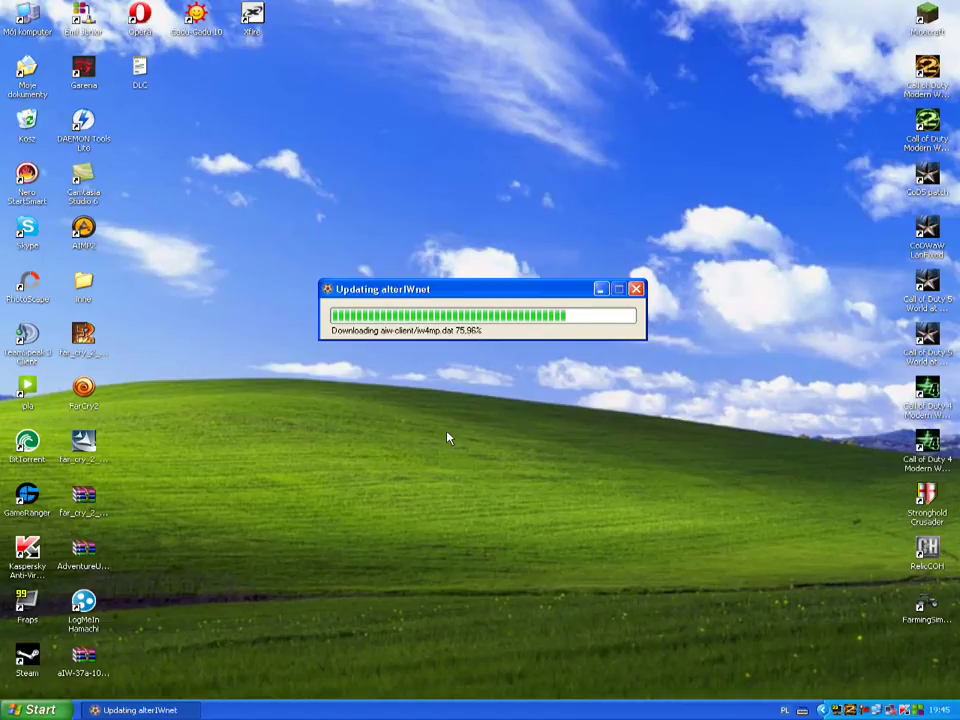
pyautogui.click(941, 618)
pyautogui.moveTo(457, 289); pyautogui.dragTo(460, 297)
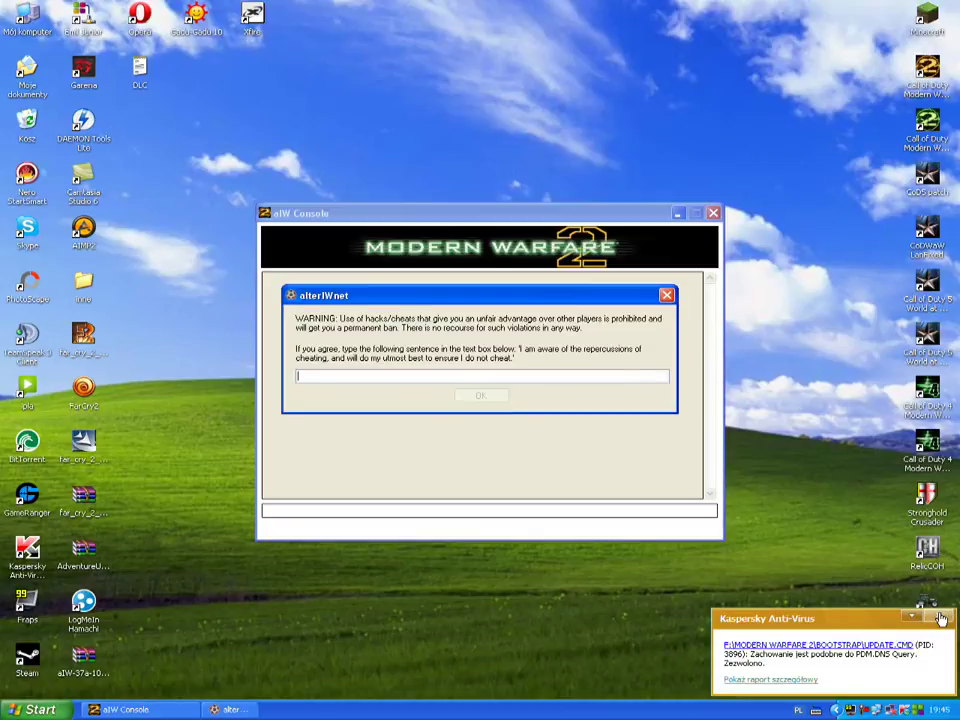
# Dismiss the repeated Kaspersky notifications and move the alterIWnet warning dialog slightly down.
pyautogui.click(940, 618)
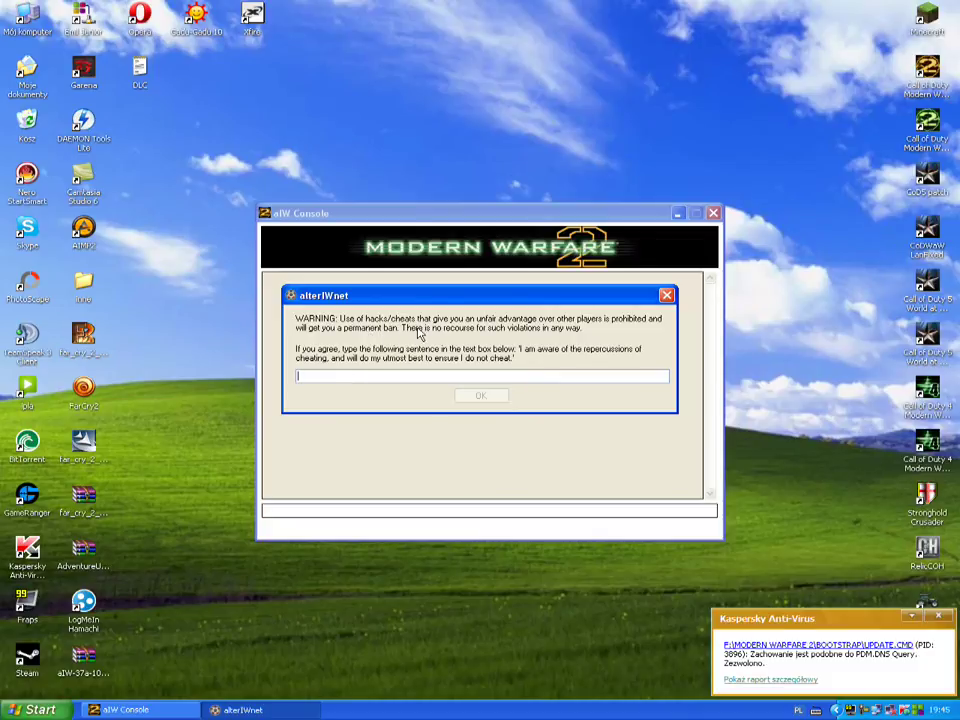
pyautogui.click(938, 617)
pyautogui.moveTo(431, 297); pyautogui.dragTo(431, 307)
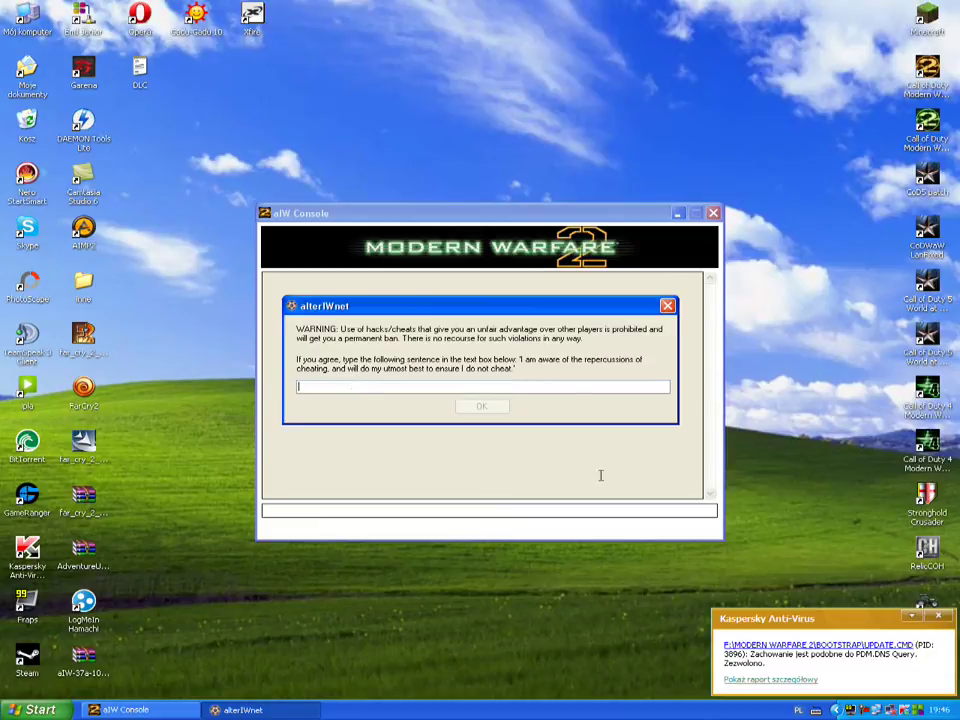
pyautogui.click(951, 635)
# Enter "I am aware of the repercussions of cheating, and will do my utmost best to ensure I do not cheat." in the warning dialog.
pyautogui.click(423, 385)
pyautogui.write('I am aware of')
pyautogui.write('the')
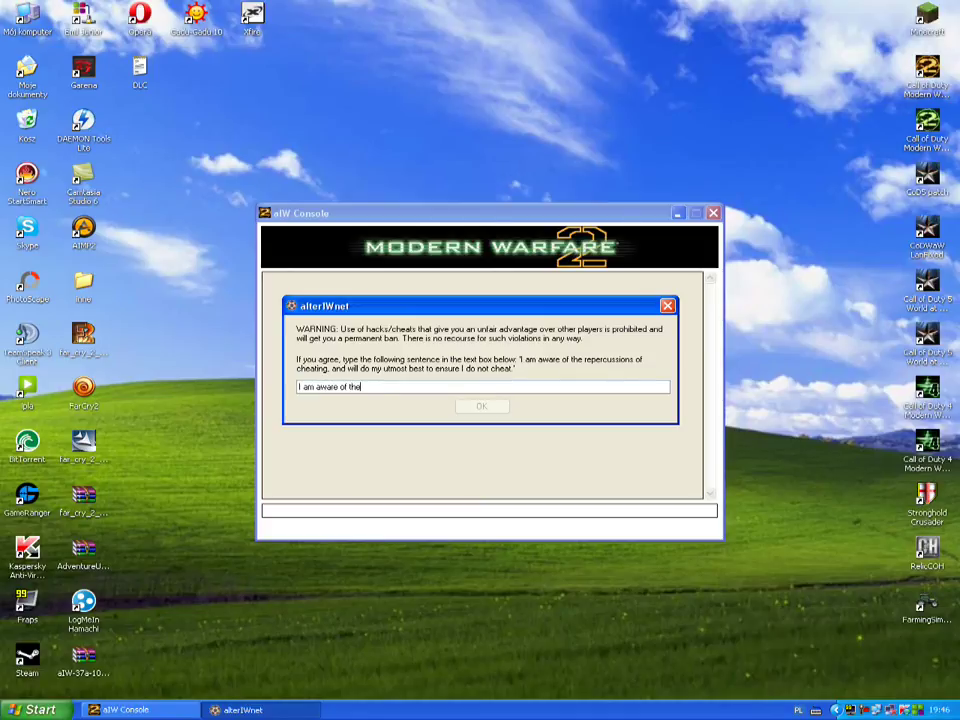
pyautogui.write(' repercuss')
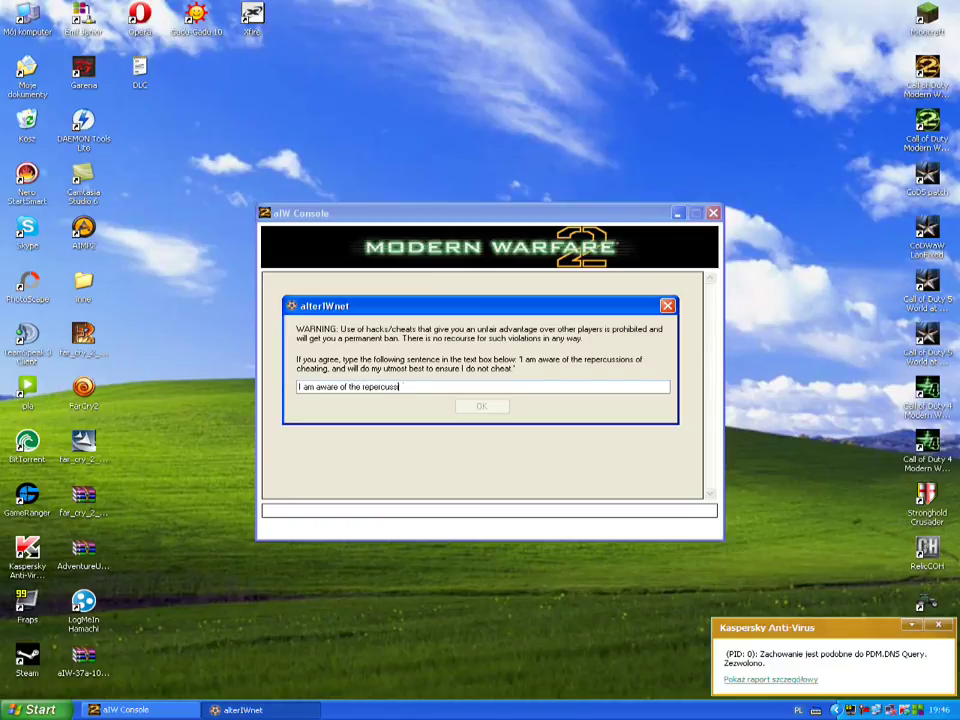
pyautogui.write('ions ')
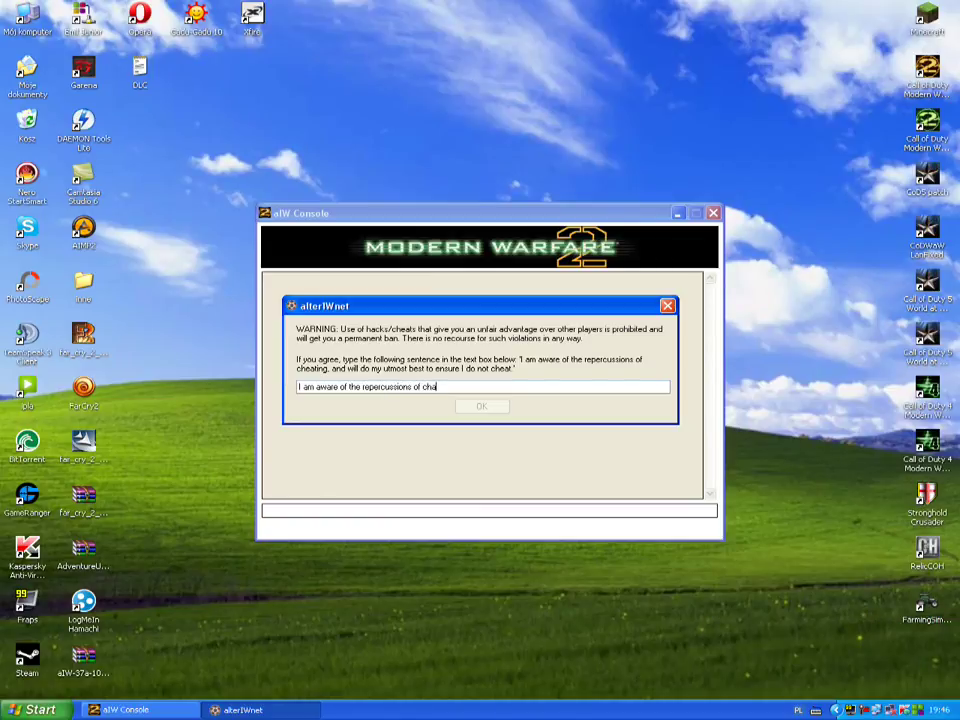
pyautogui.write('of cheating, and will do my utmost best')
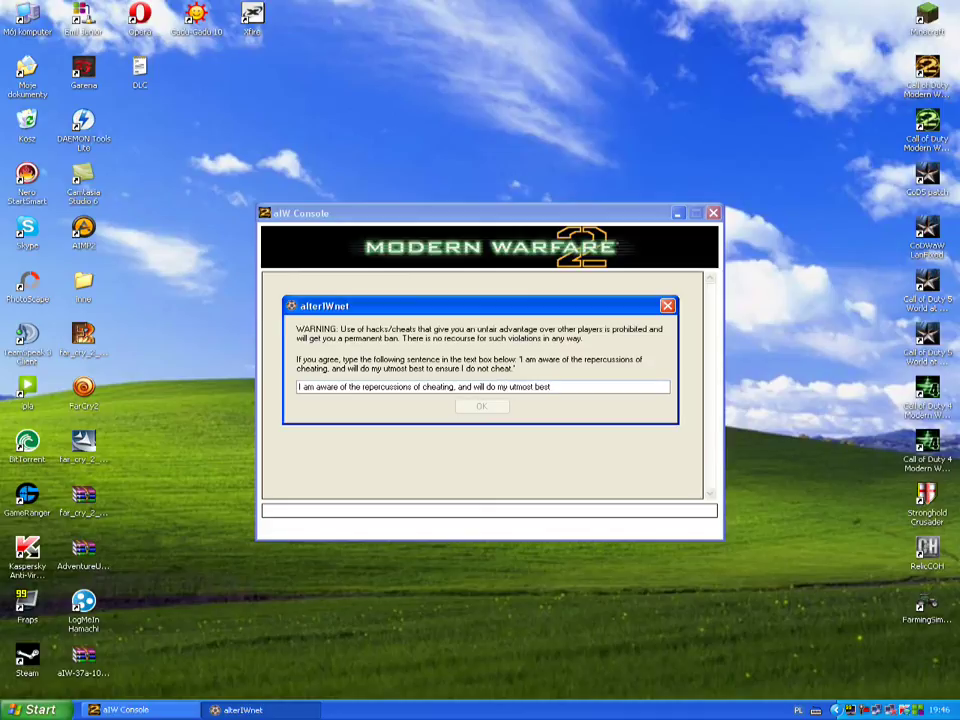
pyautogui.write('re I do not cheat.')
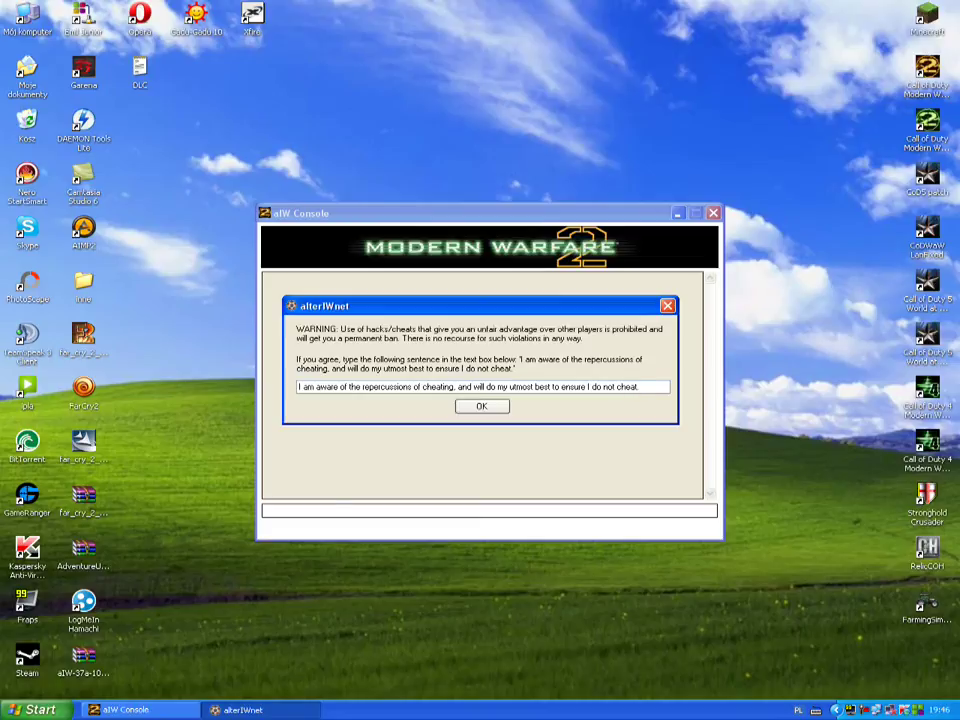
pyautogui.moveTo(649, 386); pyautogui.dragTo(298, 388)
pyautogui.click(650, 386)
pyautogui.moveTo(650, 386); pyautogui.dragTo(265, 395)
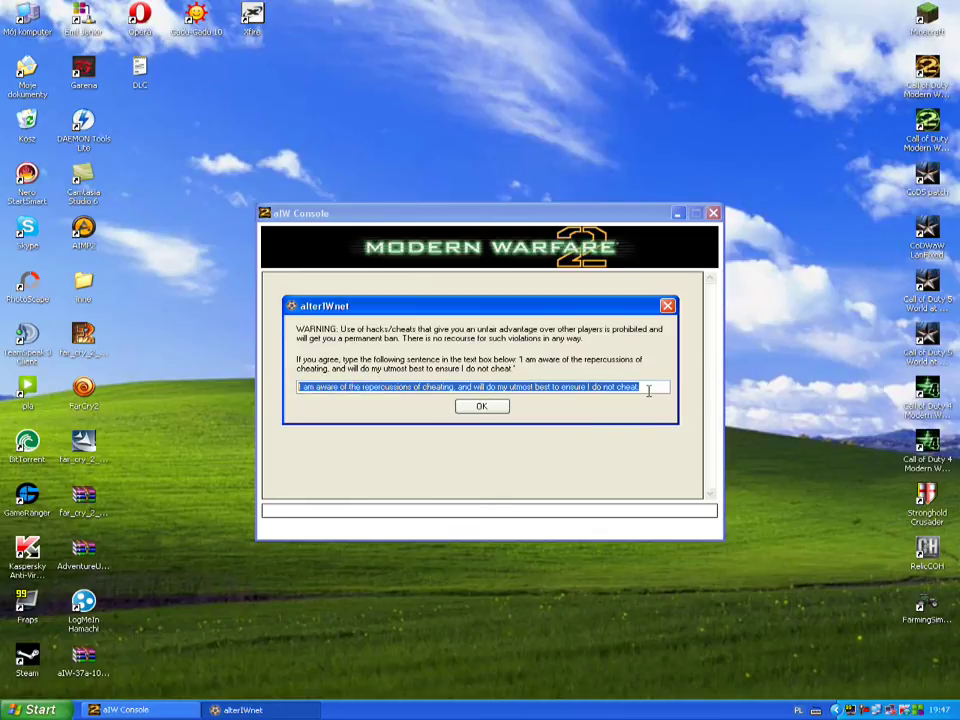
pyautogui.click(649, 388)
pyautogui.moveTo(649, 388); pyautogui.dragTo(297, 388)
pyautogui.click(647, 386)
pyautogui.moveTo(647, 386); pyautogui.dragTo(297, 387)
pyautogui.press('End')
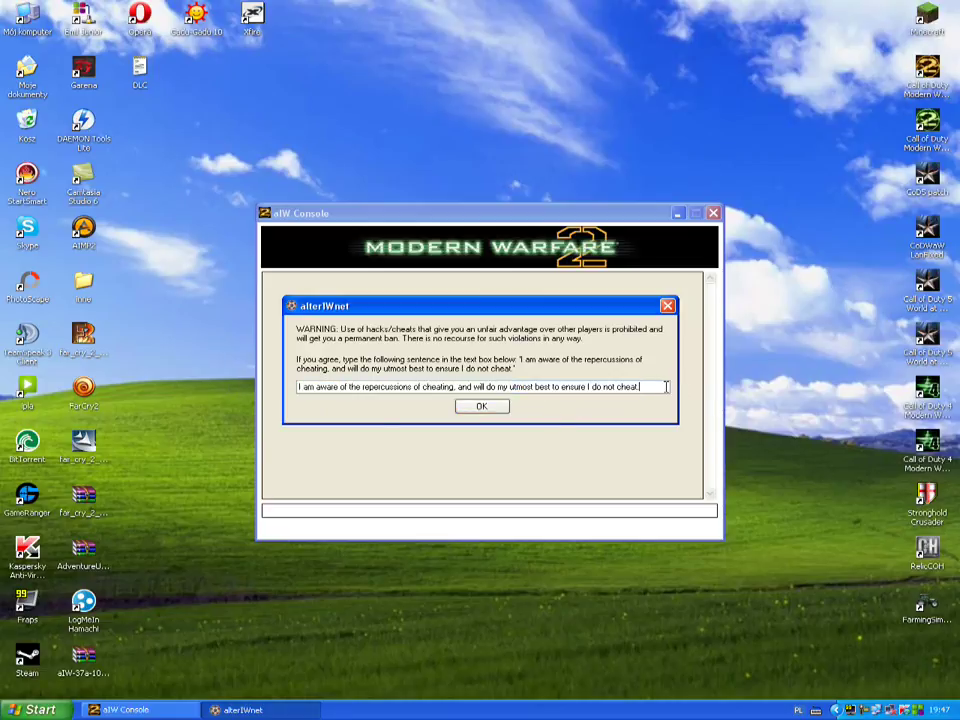
# Accept the no-cheating agreement and start finding an online game in the public Team Deathmatch playlist.
pyautogui.click(481, 407)
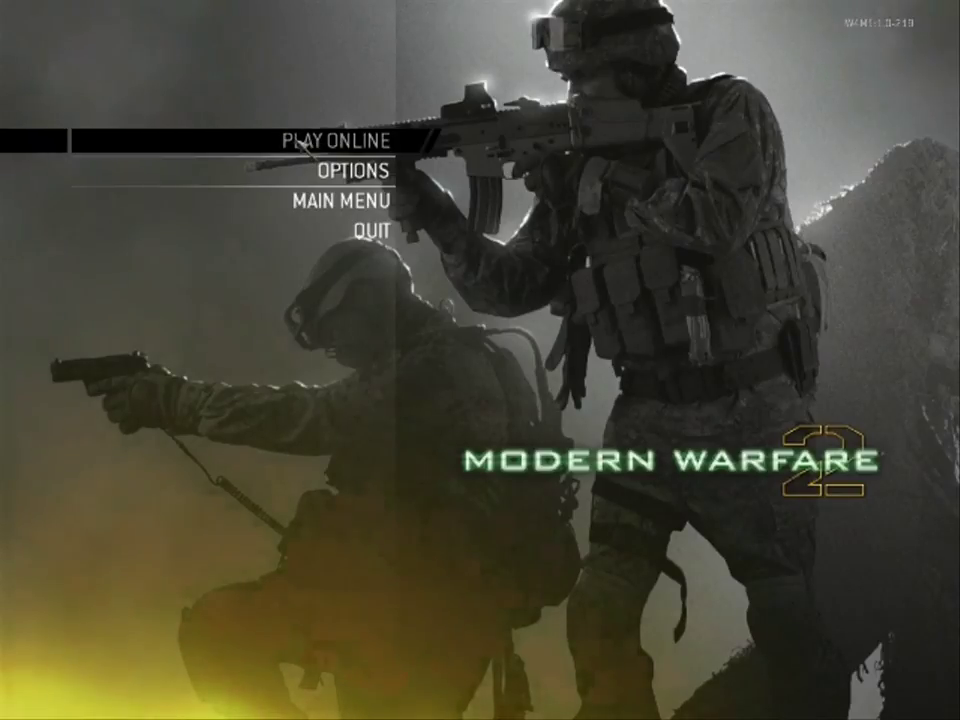
pyautogui.click(319, 144)
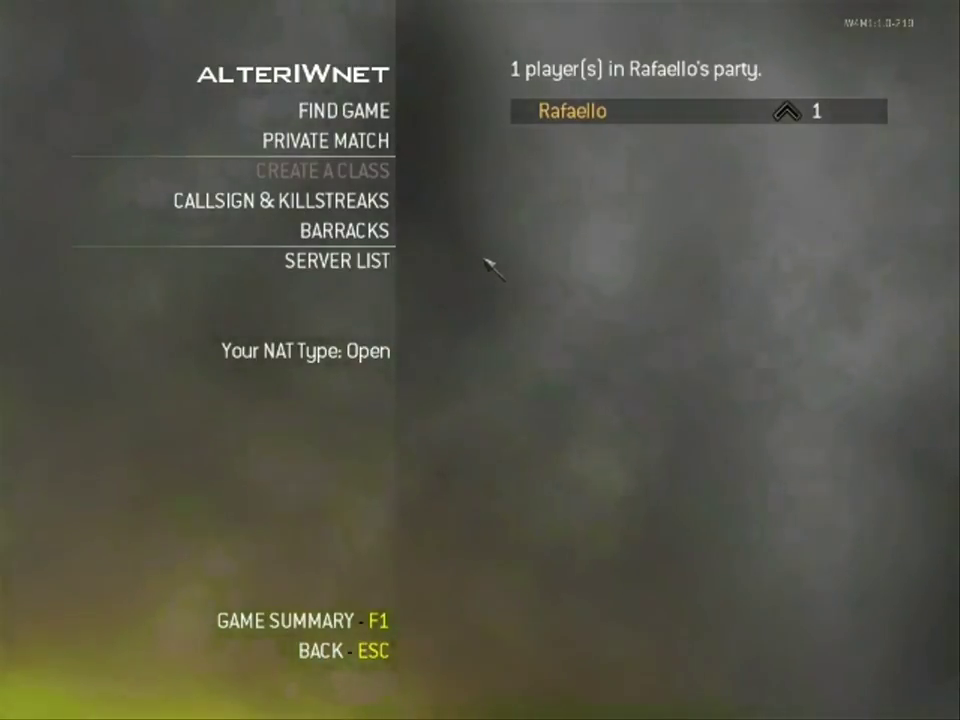
pyautogui.click(310, 112)
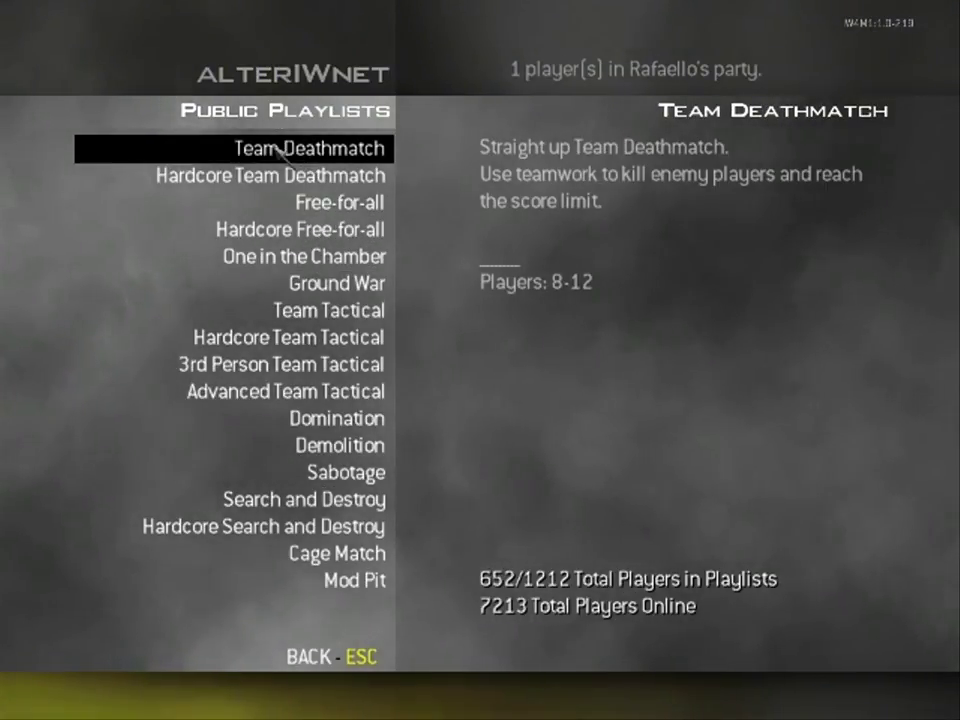
pyautogui.click(313, 150)
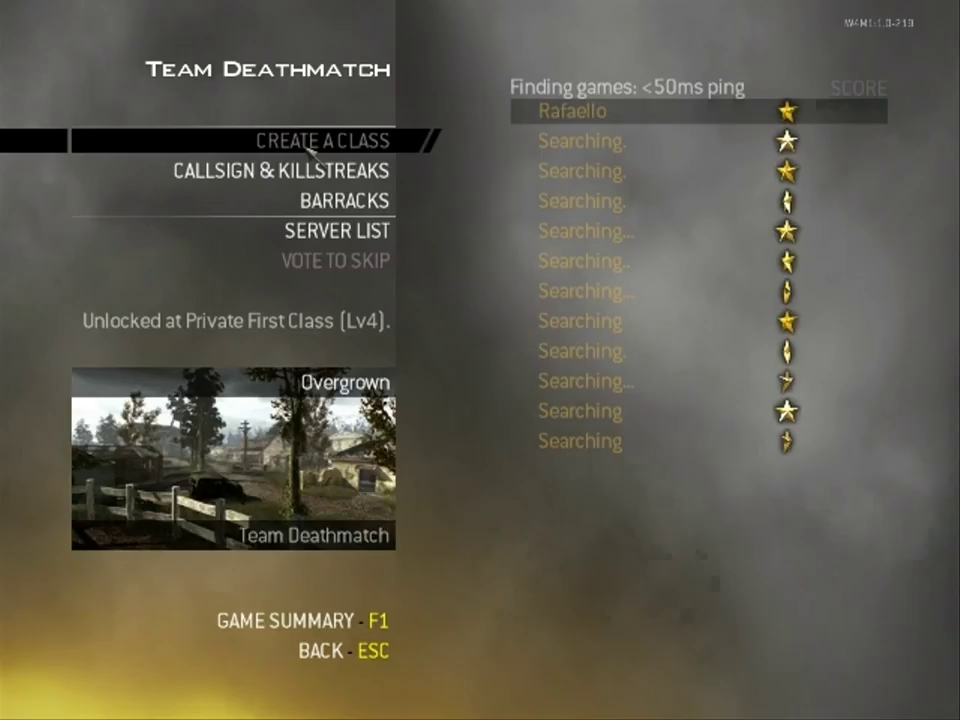